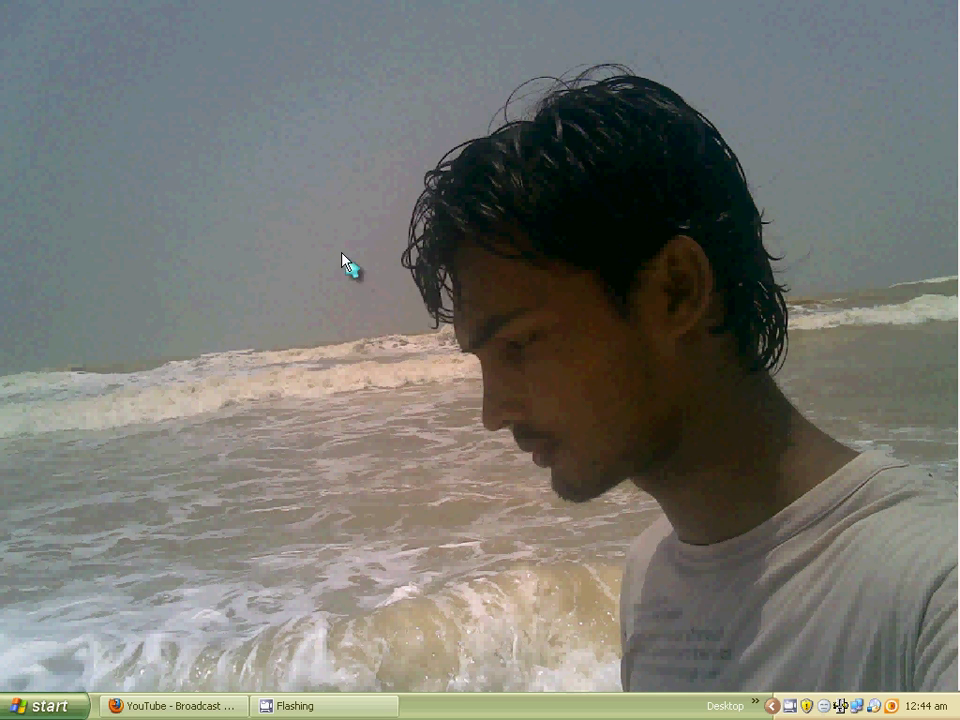
right_click(328, 246)
click(366, 268)
right_click(345, 255)
click(381, 278)
right_click(291, 202)
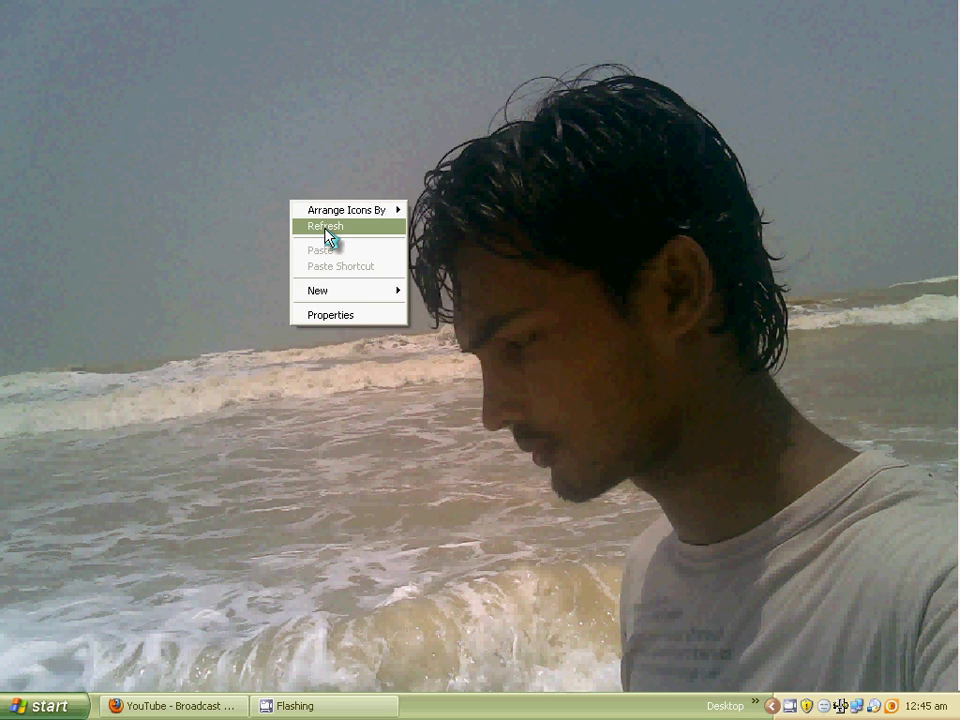
click(327, 228)
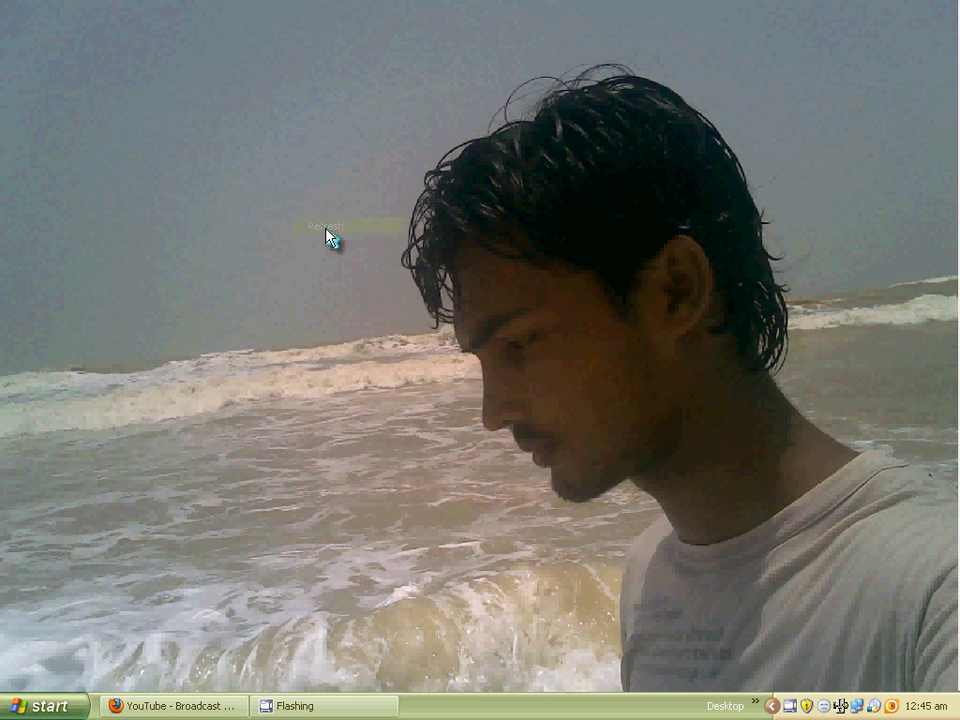
Open New Wordpad Document.doc from the desktop and set the font size of the Phonetic.zip download link to 36
click(757, 705)
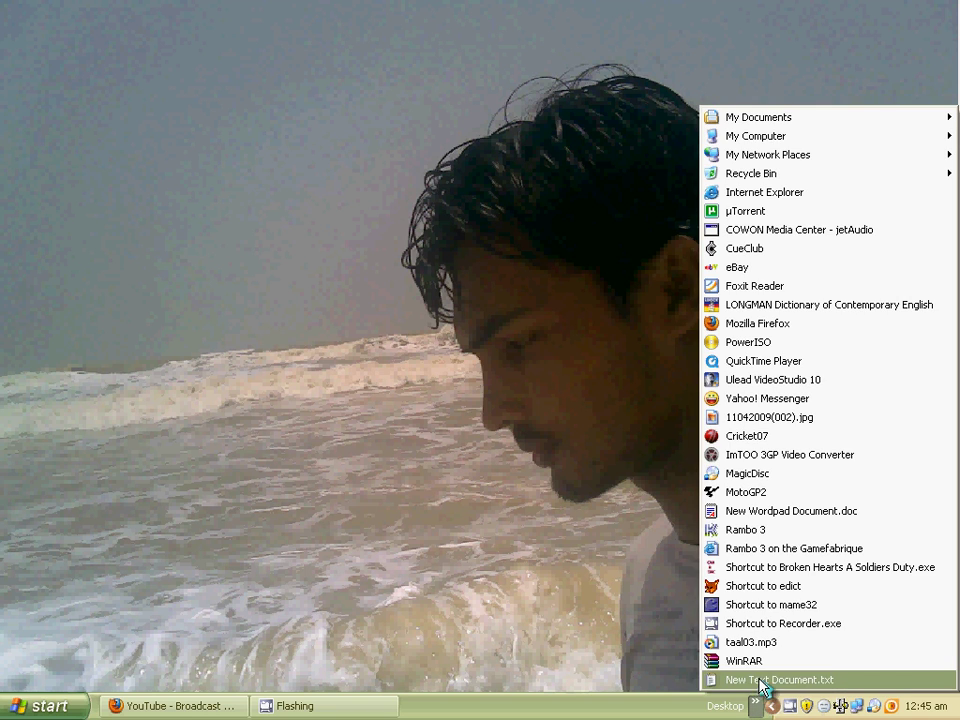
click(778, 516)
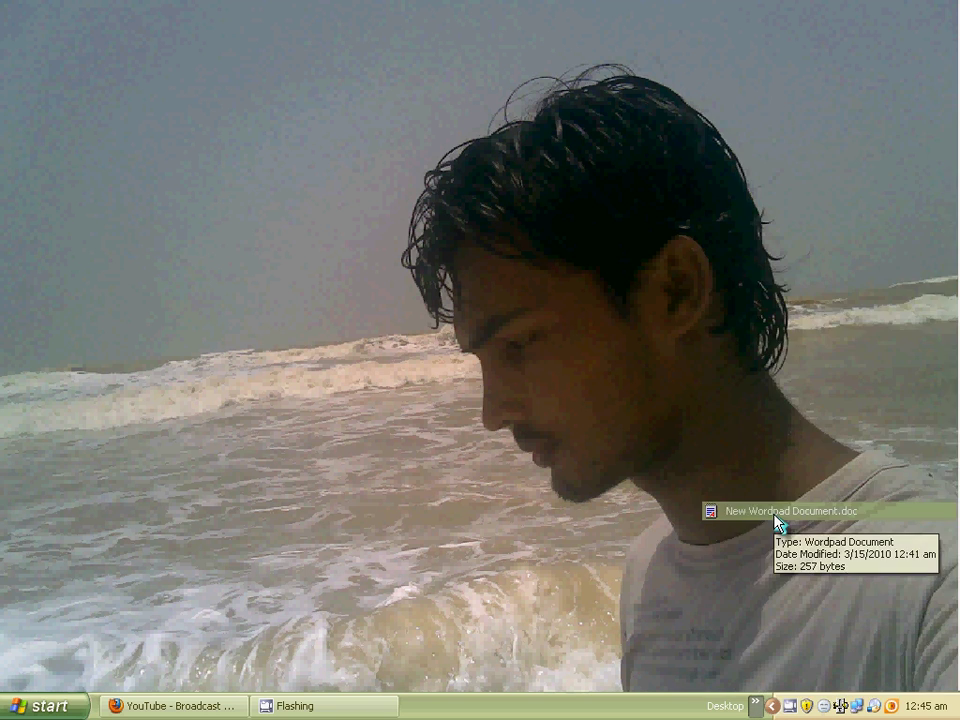
drag(542, 152, 24, 147)
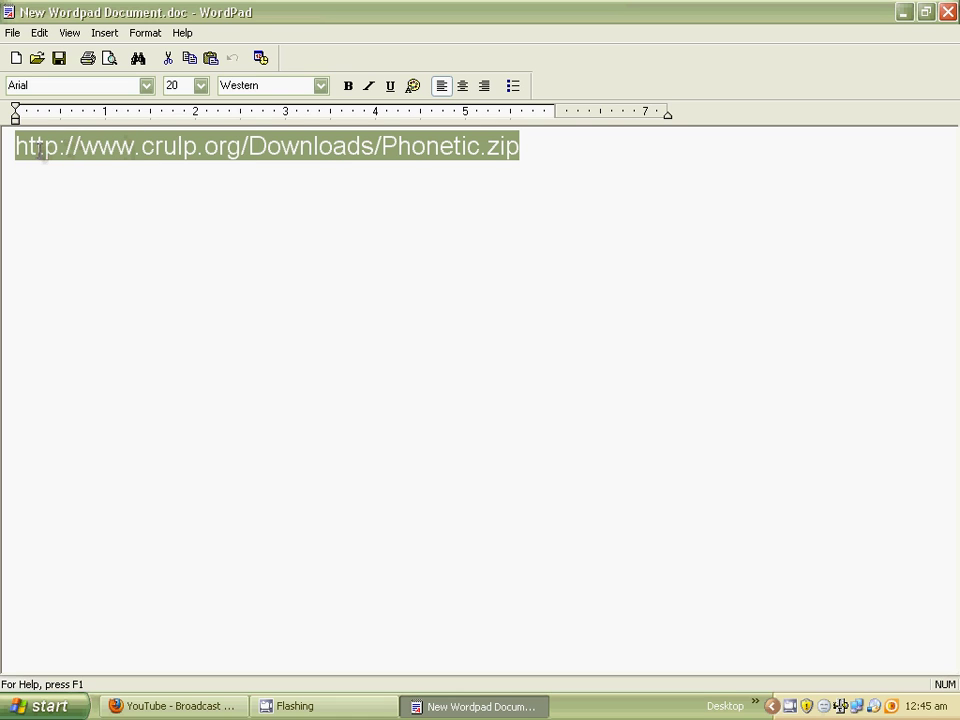
click(201, 85)
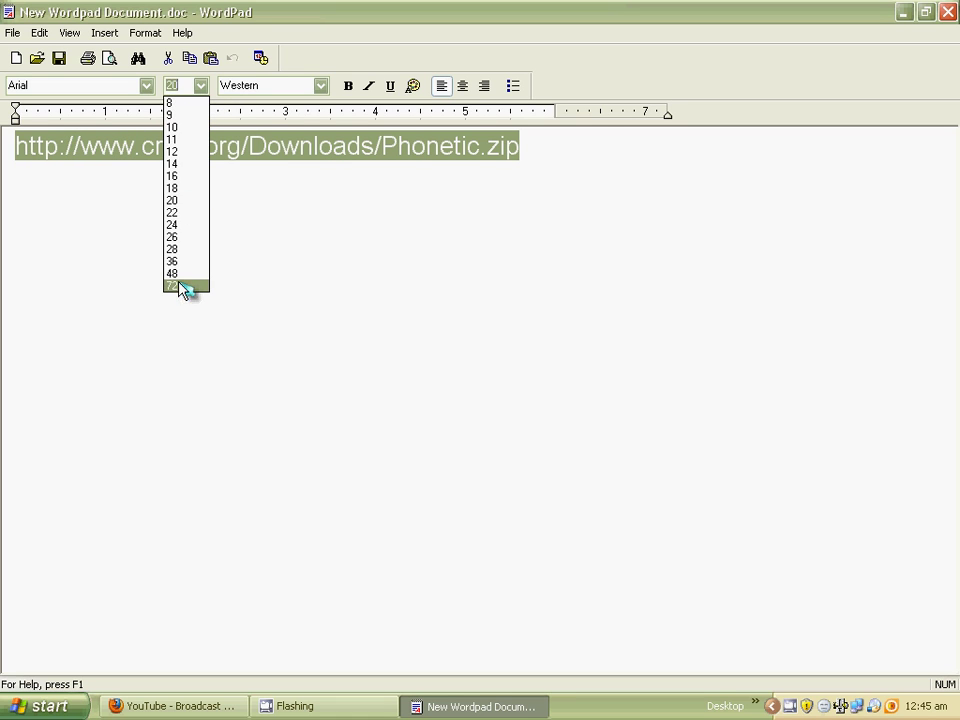
click(184, 290)
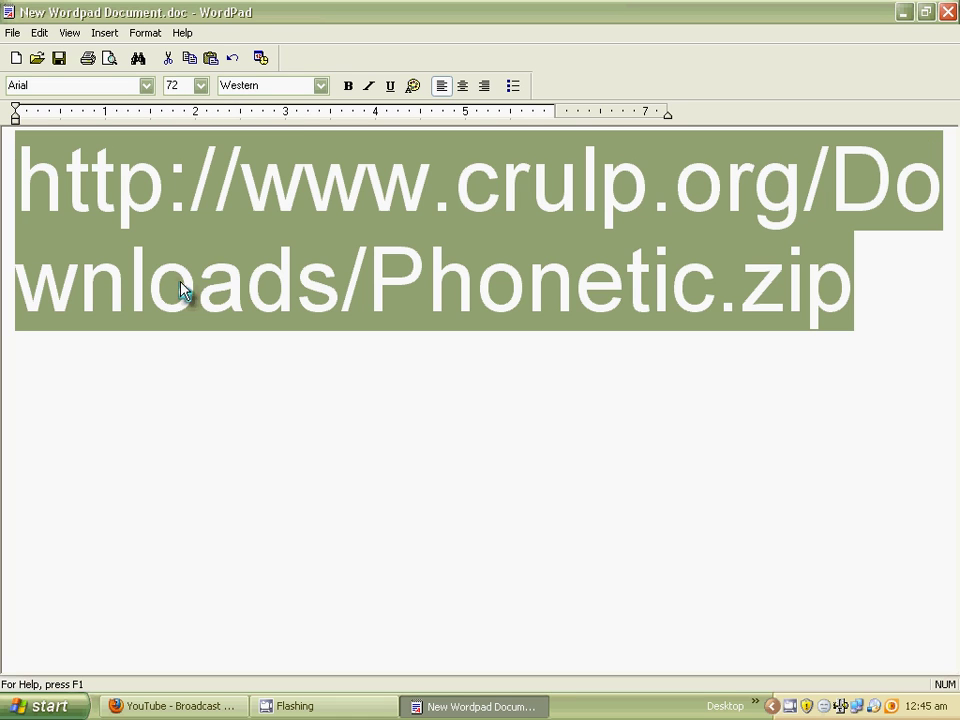
click(320, 86)
click(198, 90)
click(198, 91)
click(199, 88)
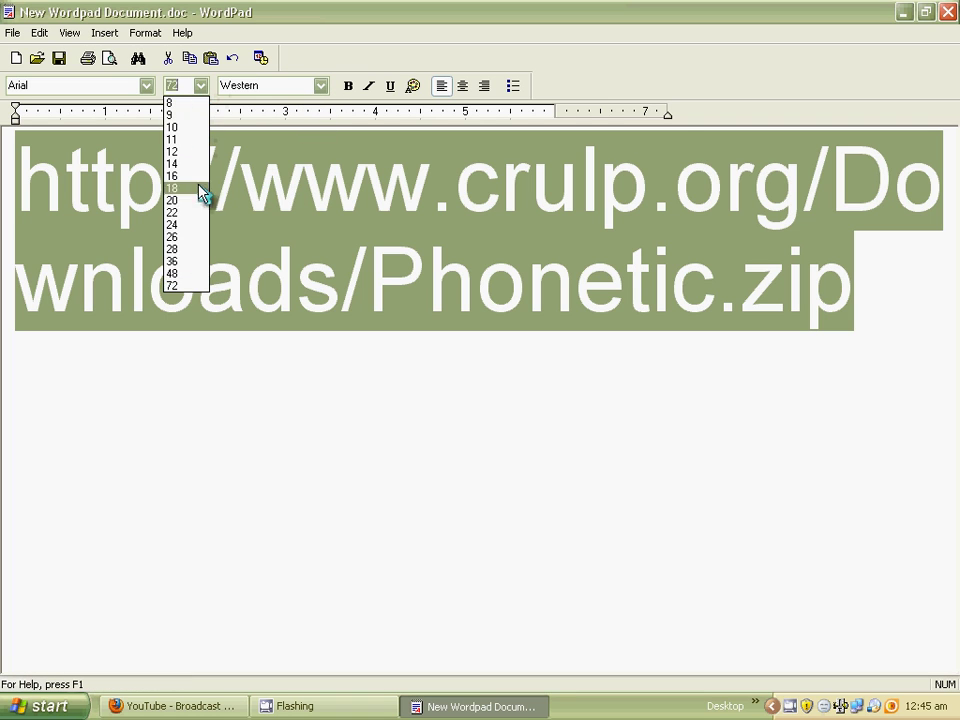
click(193, 258)
click(395, 313)
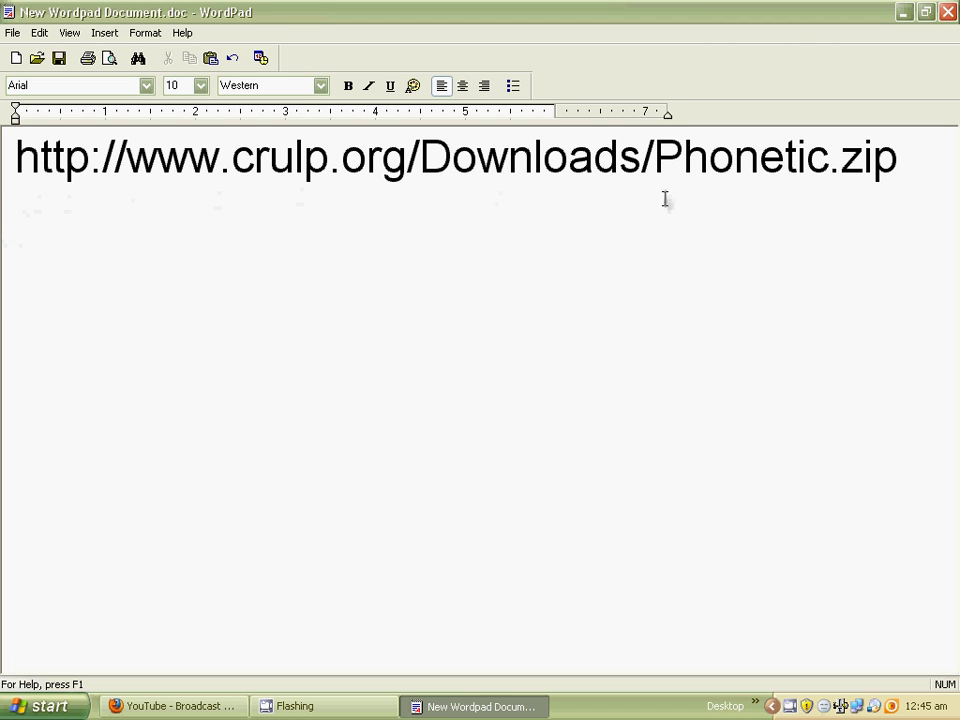
Minimize the WordPad document and refresh the desktop
click(903, 13)
right_click(304, 231)
click(343, 257)
mouse_move(949, 514)
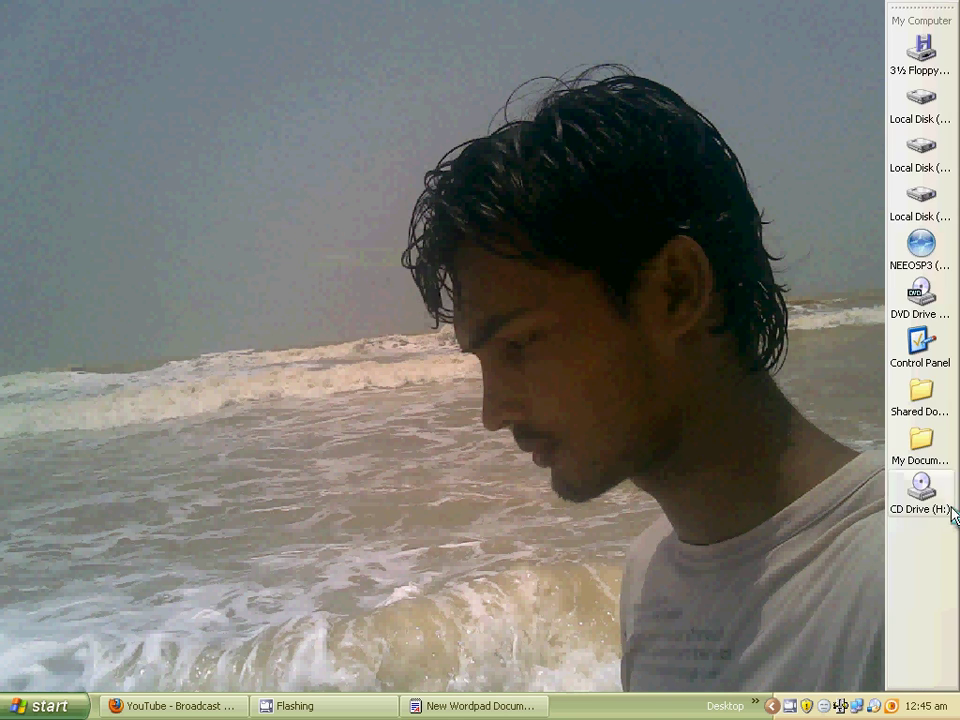
click(925, 404)
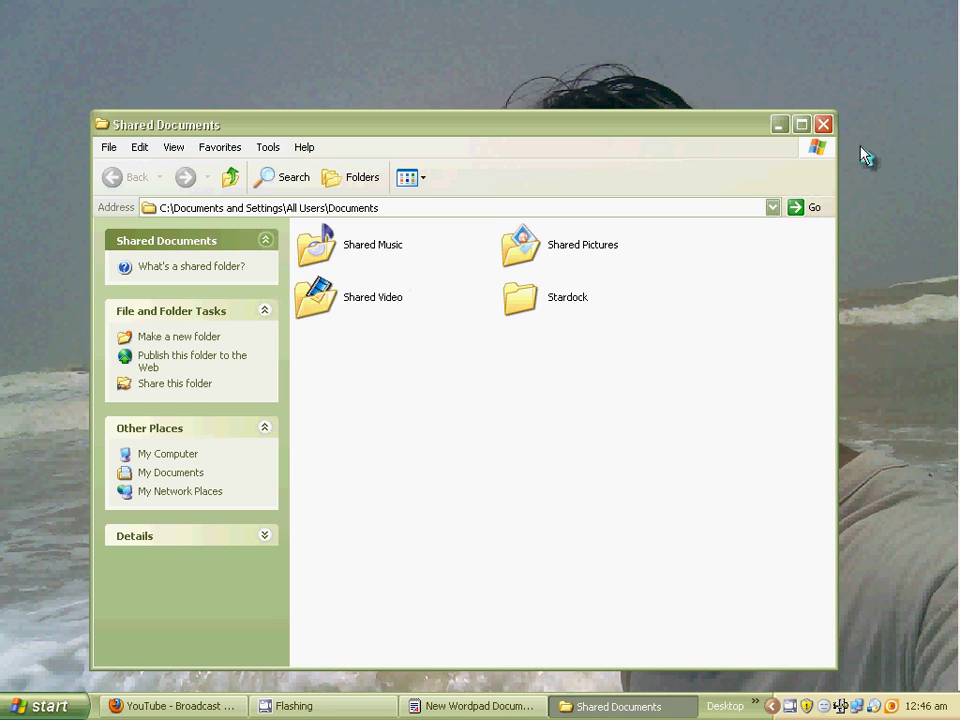
click(824, 125)
Open the Compressed folder inside the Downloads folder of My Documents
click(942, 458)
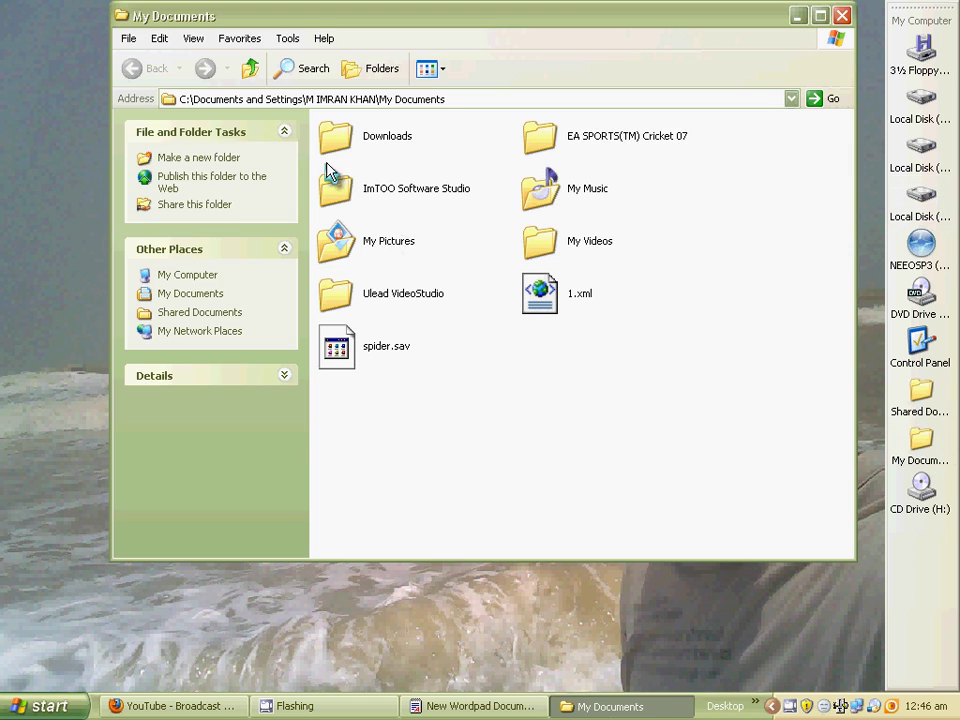
click(362, 144)
double_click(362, 144)
double_click(370, 198)
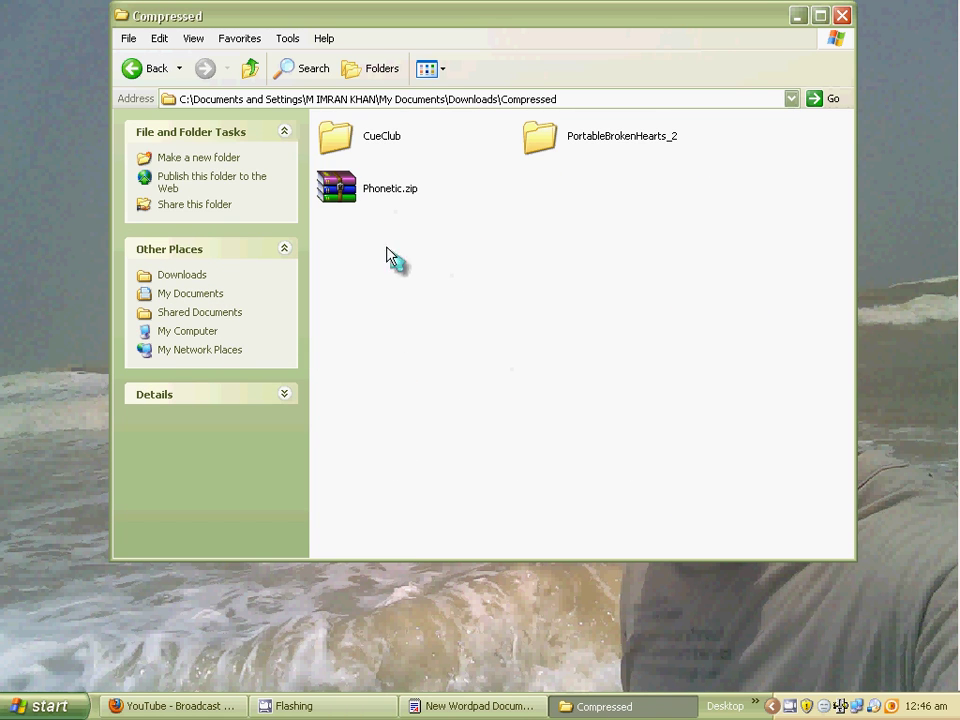
Extract Phonetic.zip into its own Phonetic folder
click(388, 188)
right_click(368, 193)
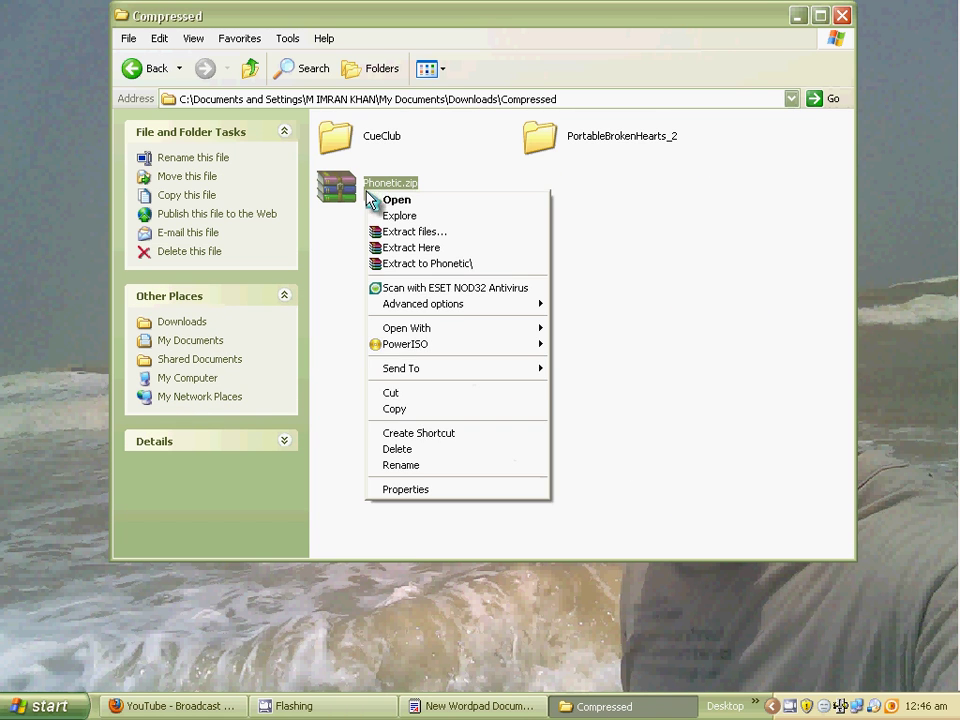
click(422, 264)
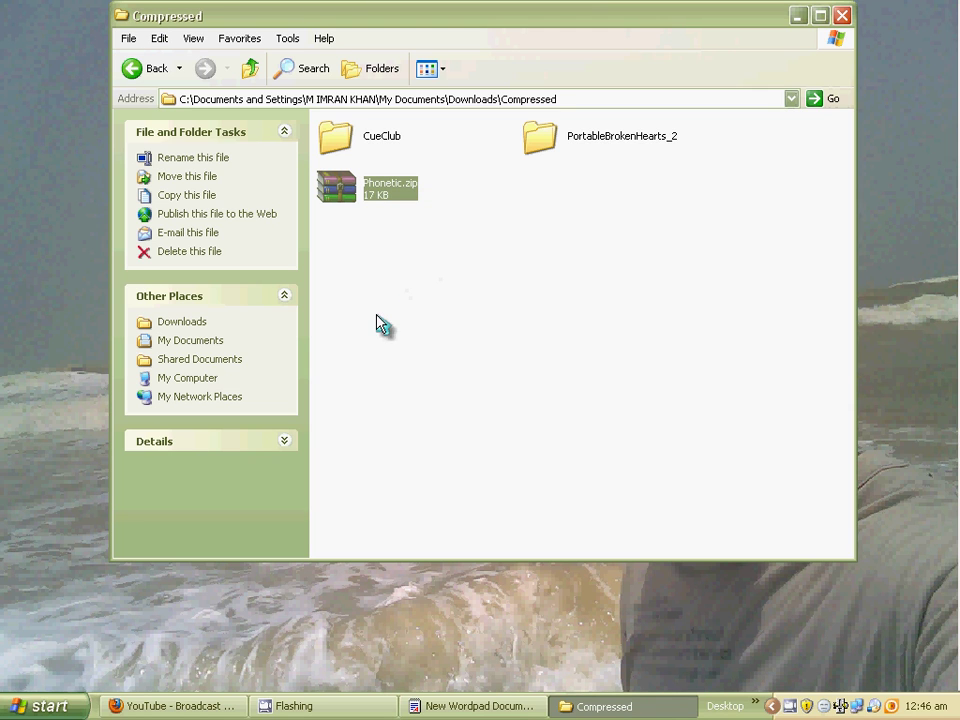
double_click(560, 195)
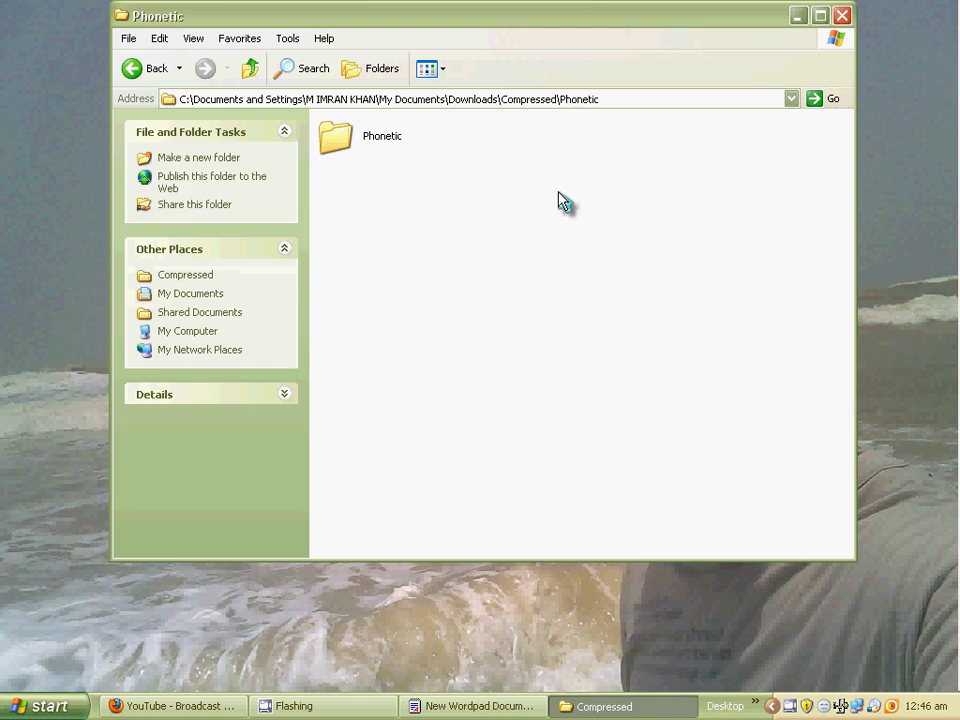
double_click(364, 130)
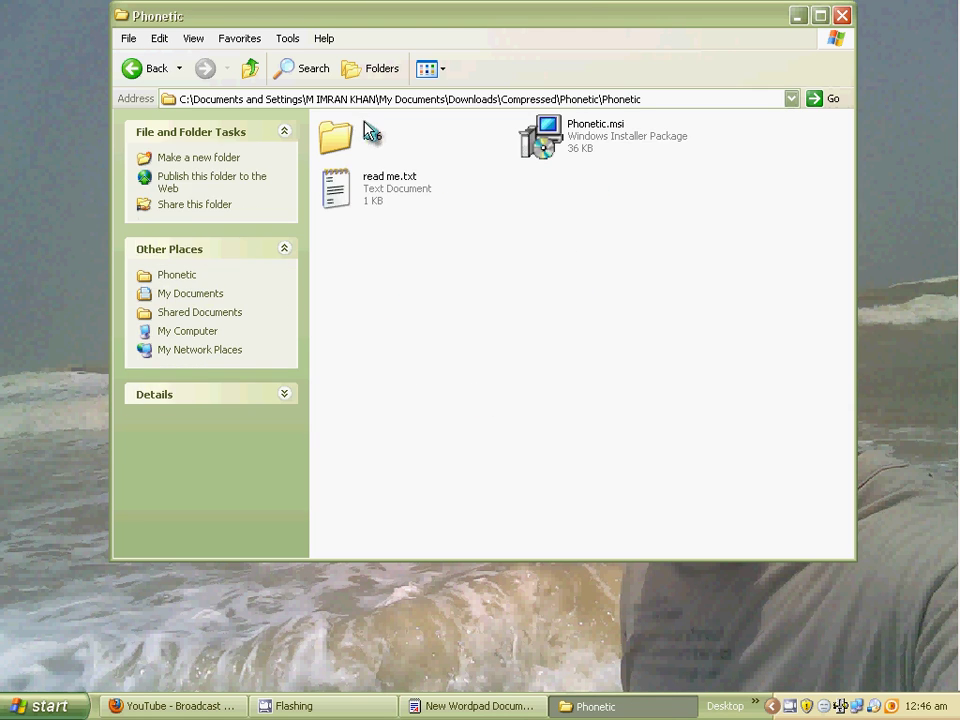
click(150, 72)
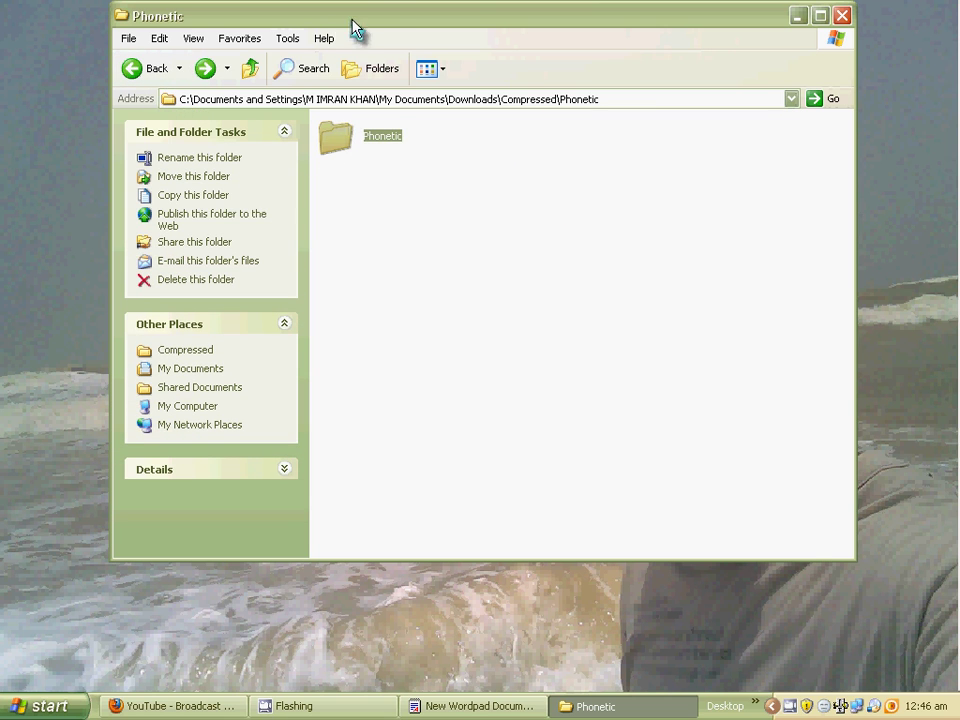
drag(354, 24, 279, 43)
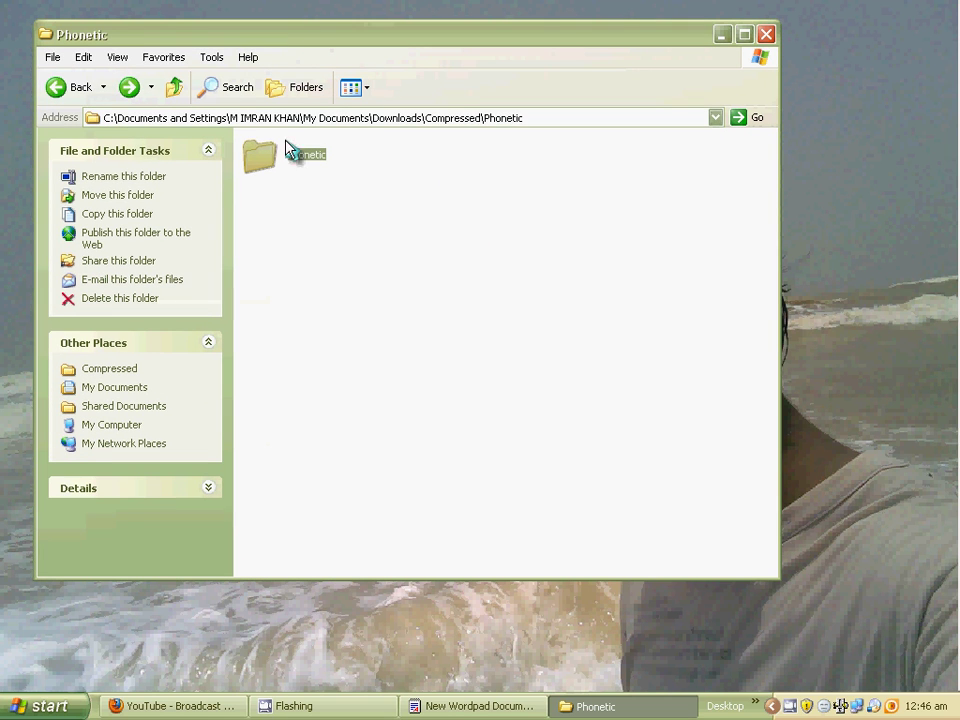
click(79, 88)
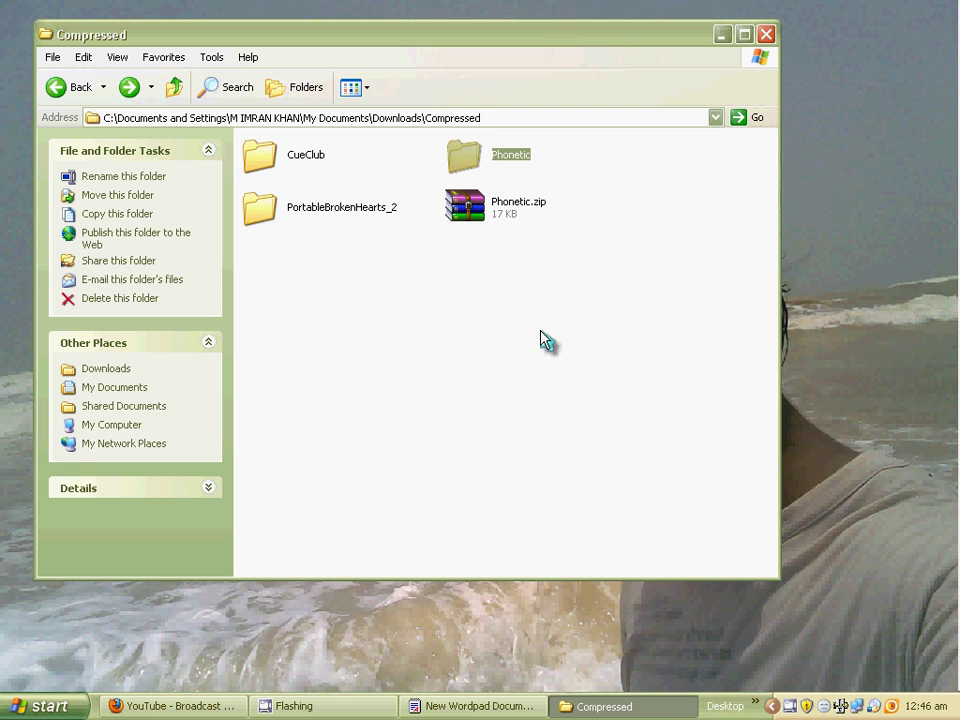
Run Phonetic.msi from the nested Phonetic folder and complete the setup wizard with the Repair Phonetic option
double_click(493, 170)
double_click(302, 163)
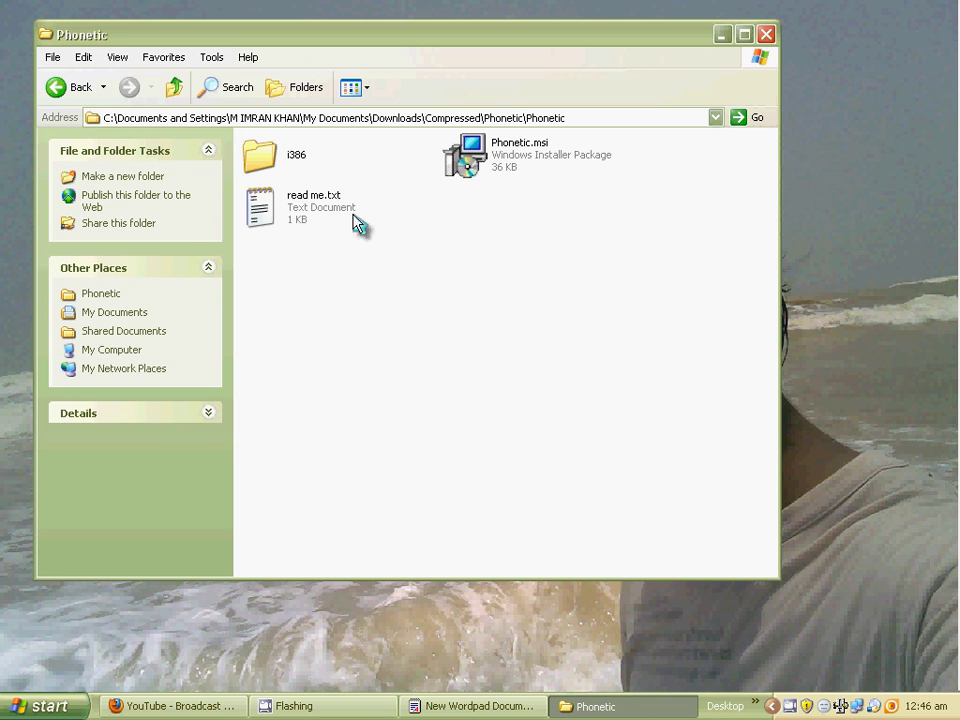
double_click(501, 165)
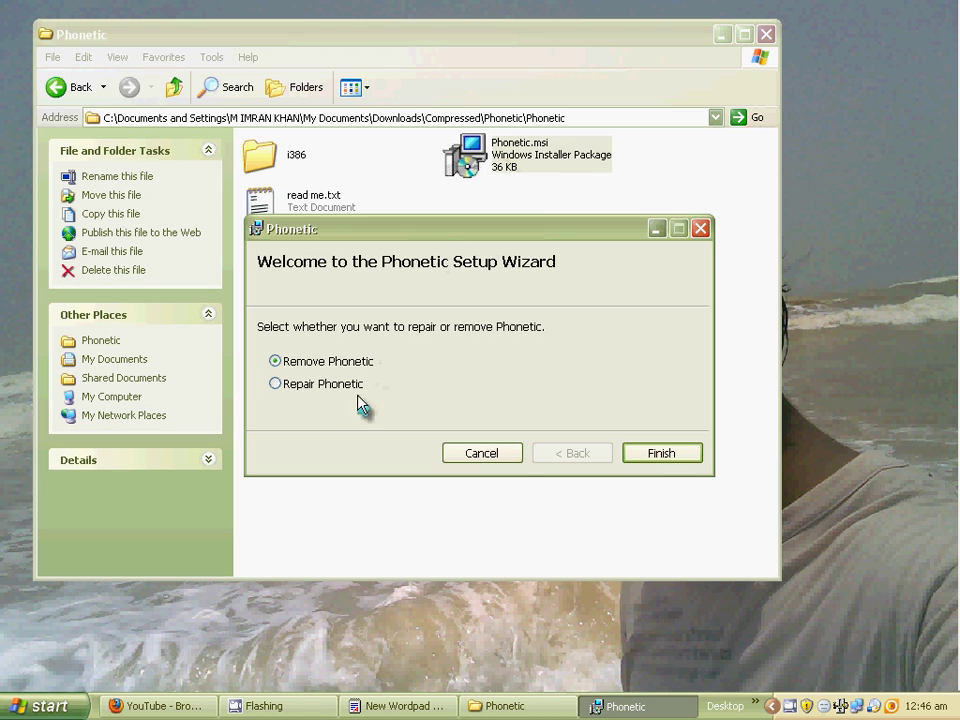
click(360, 388)
click(637, 457)
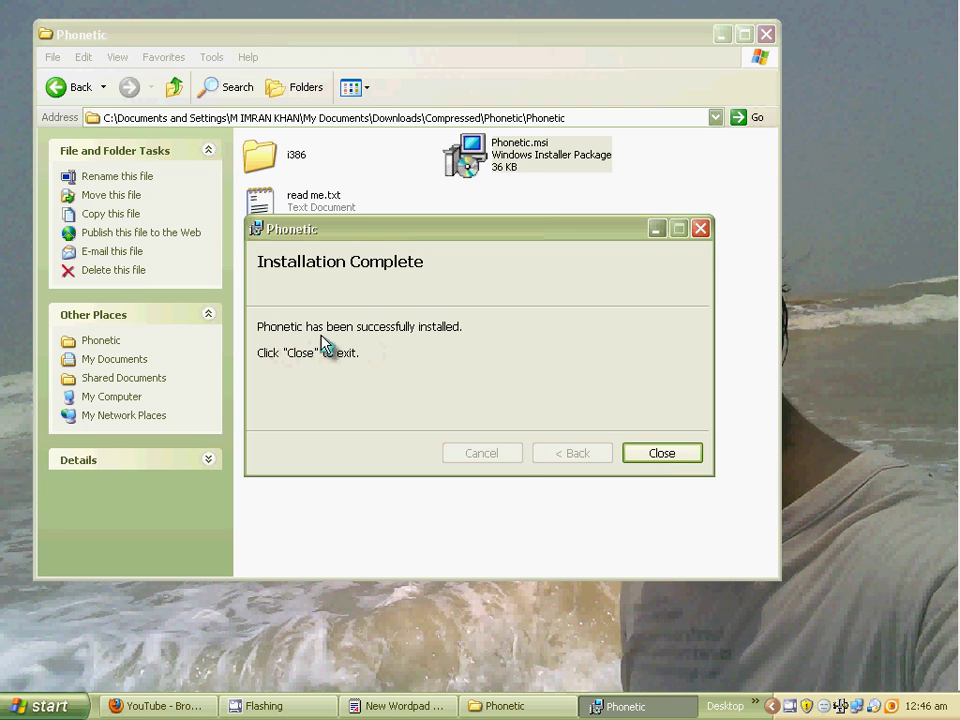
click(676, 455)
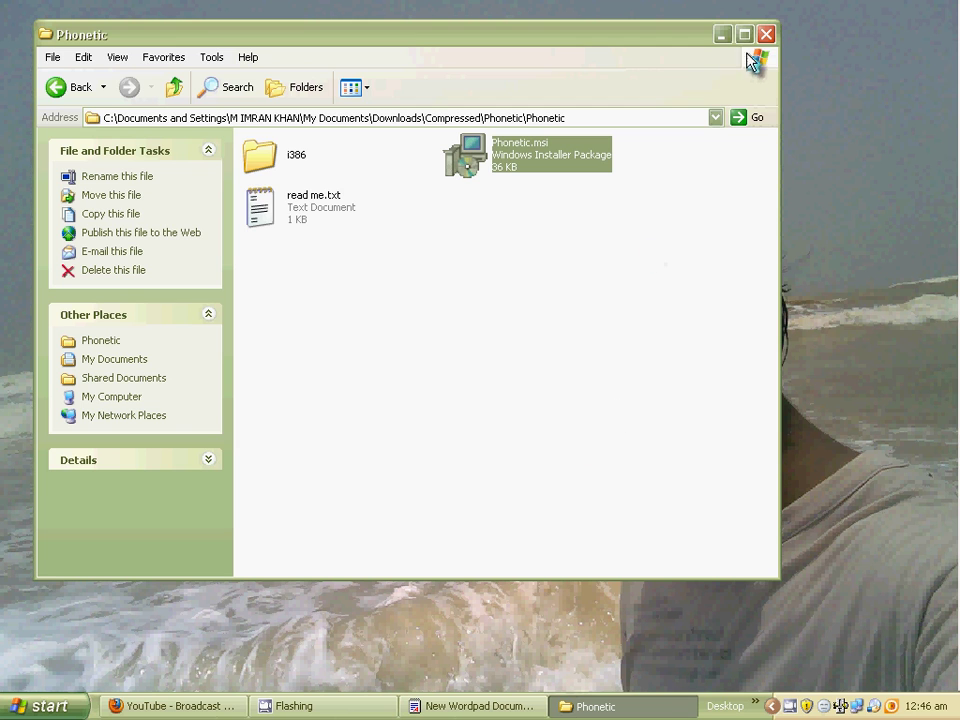
Close the Phonetic folder window and refresh the desktop
click(767, 36)
right_click(334, 407)
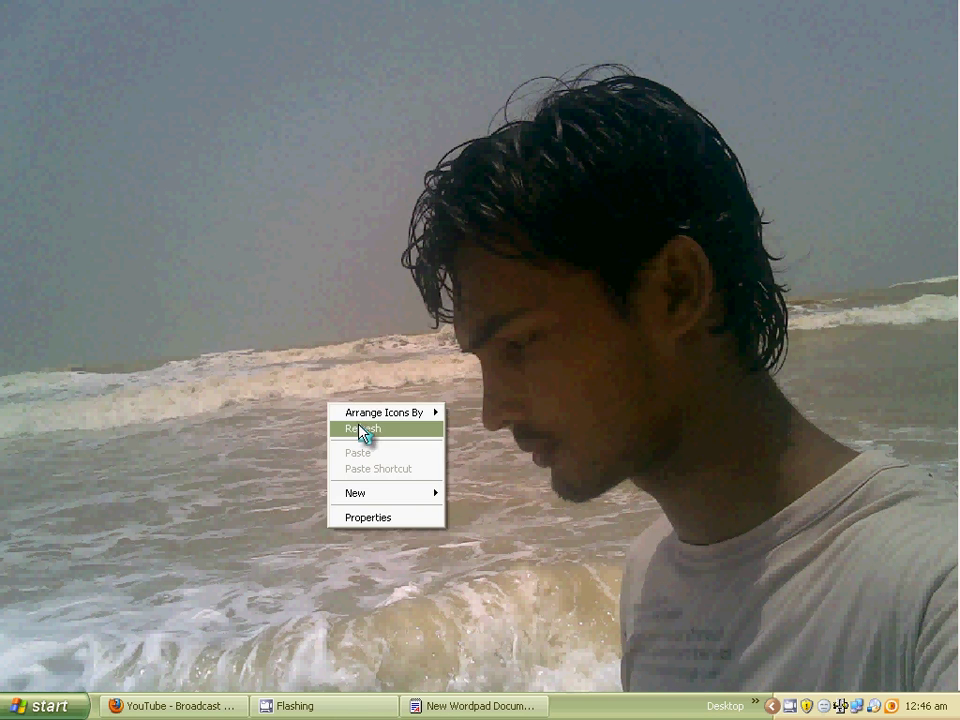
click(364, 435)
right_click(334, 407)
click(366, 432)
Open Regional and Language Options from the Control Panel
mouse_move(955, 370)
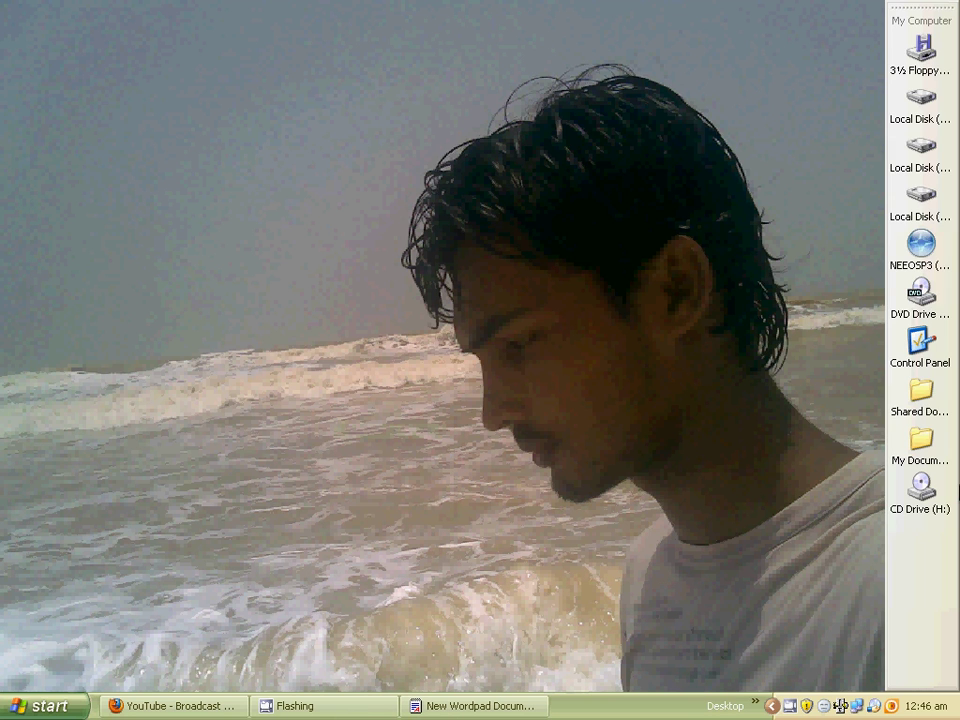
click(938, 350)
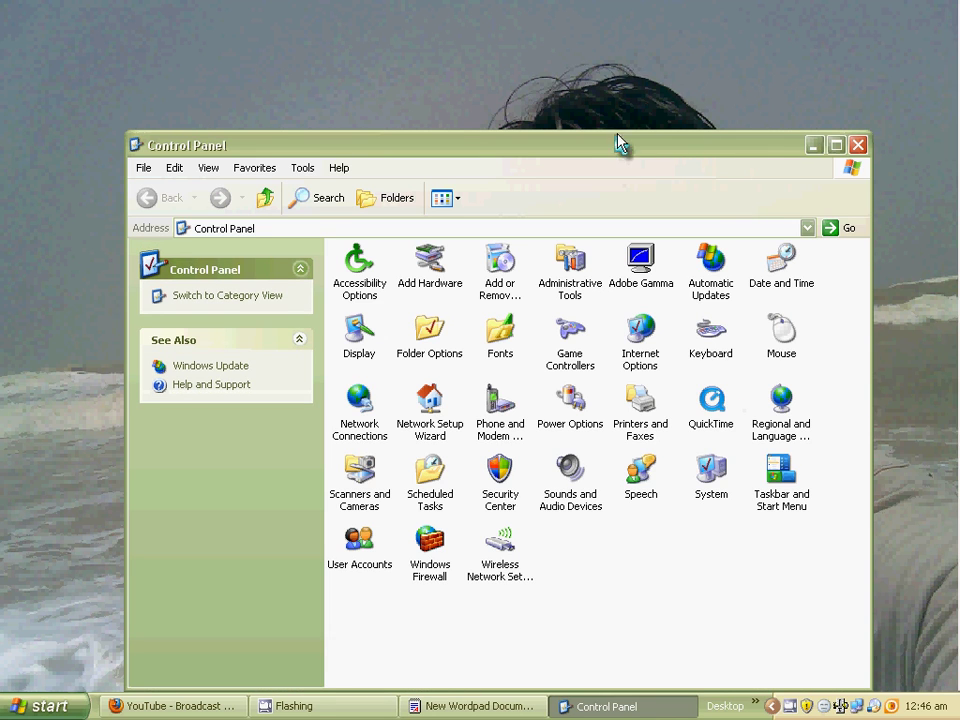
drag(675, 145, 567, 81)
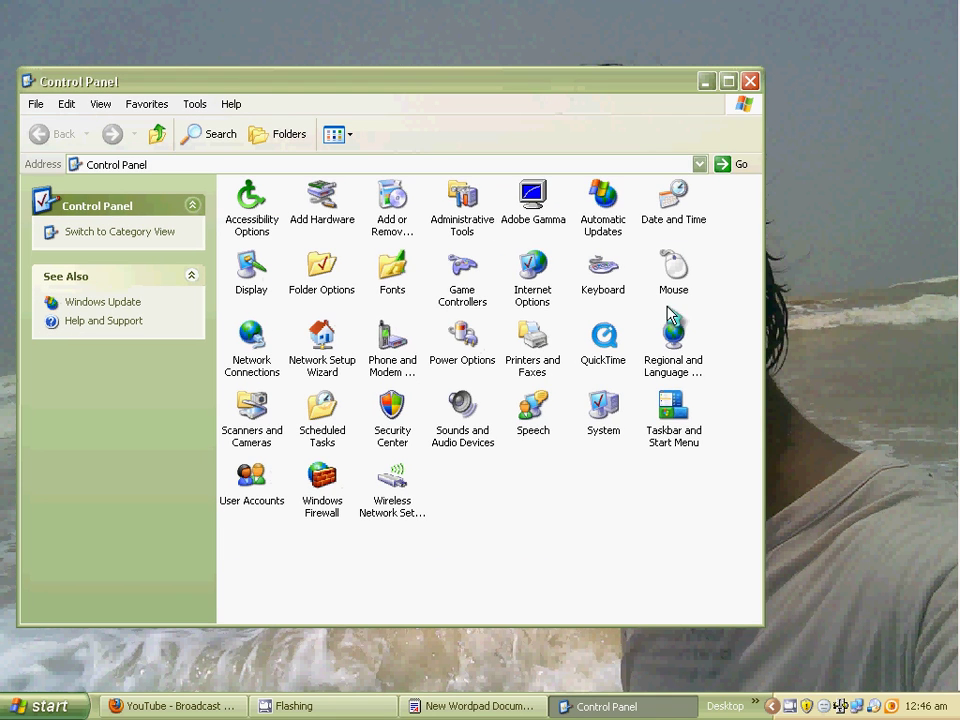
click(685, 372)
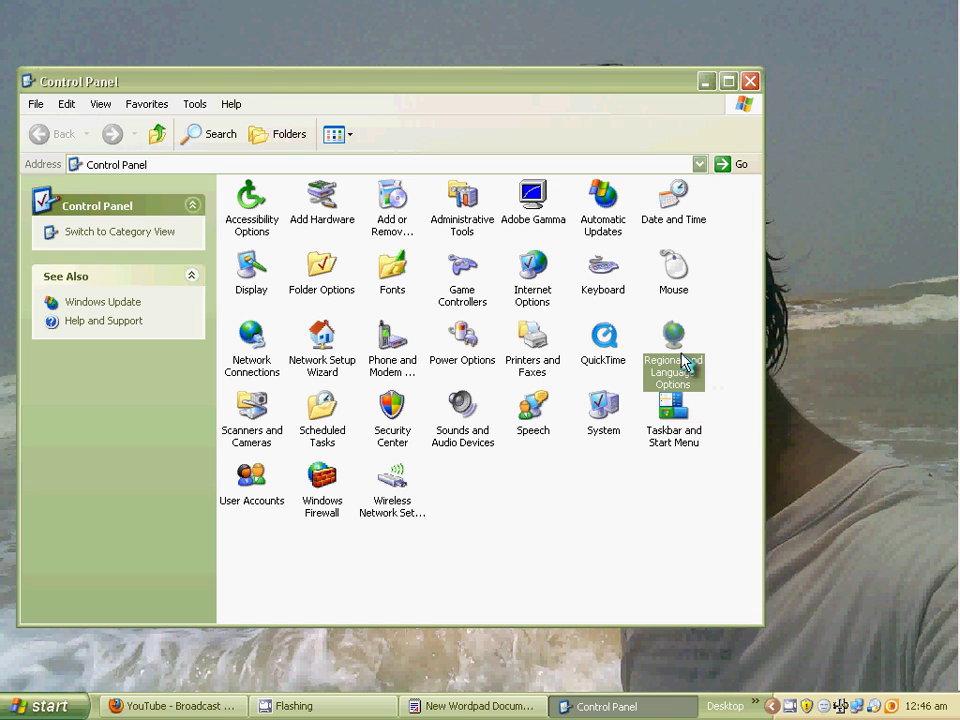
double_click(676, 372)
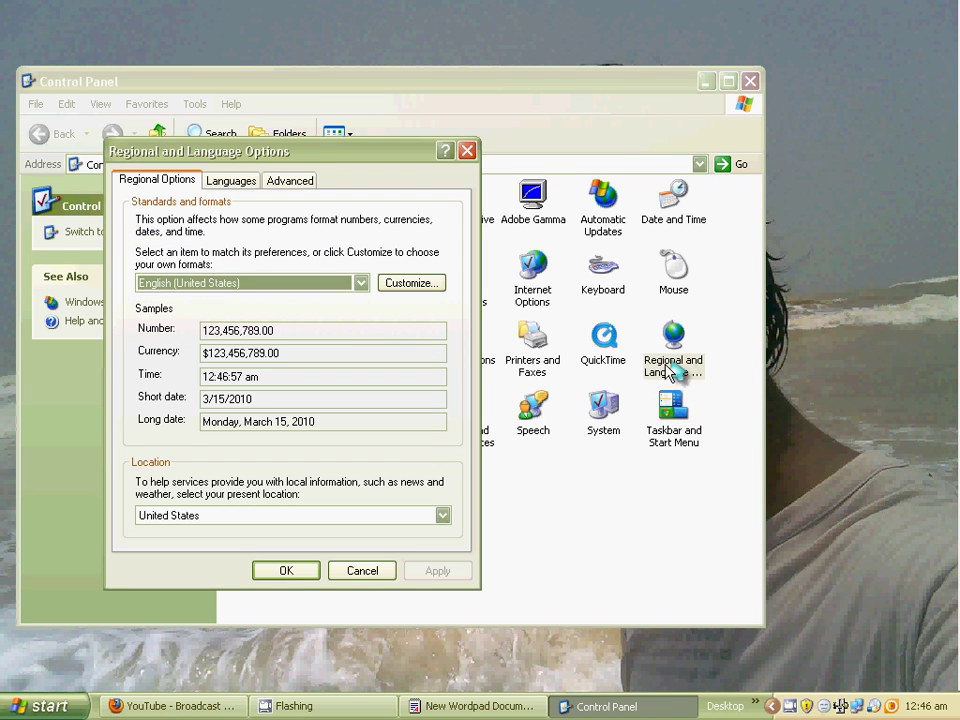
Open the Text Services and Input Languages details and move that dialog clear of the language options
click(244, 189)
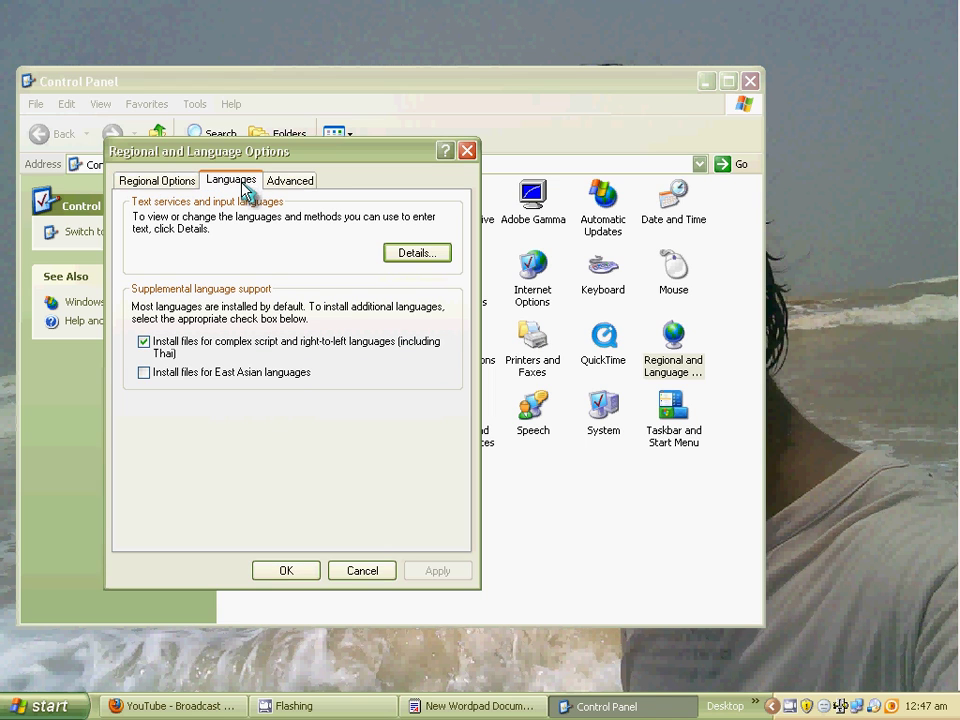
click(424, 254)
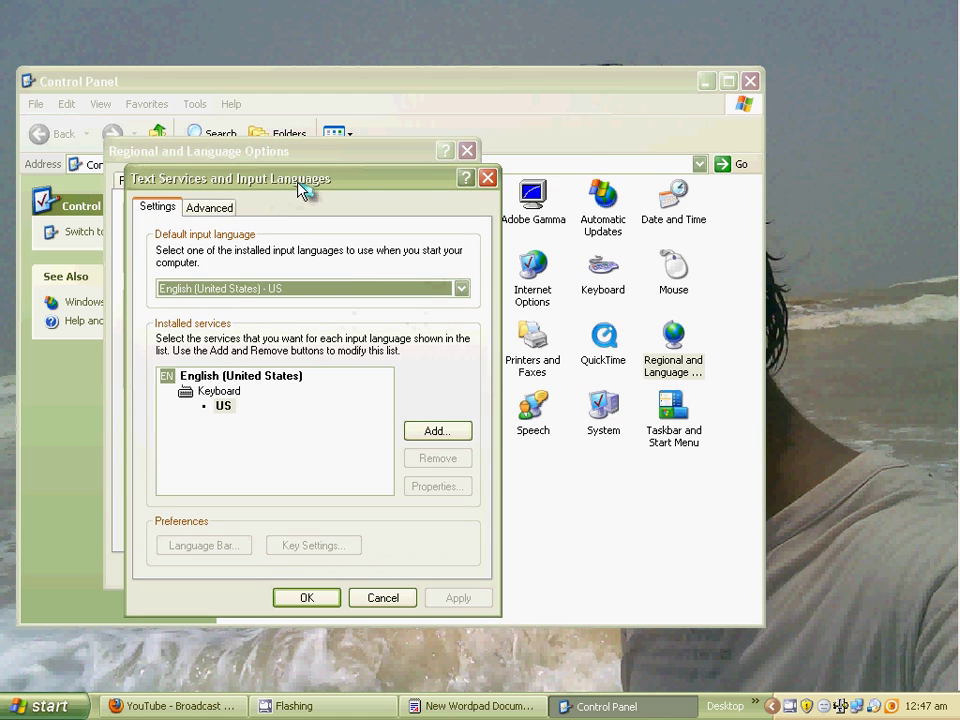
drag(298, 182, 445, 86)
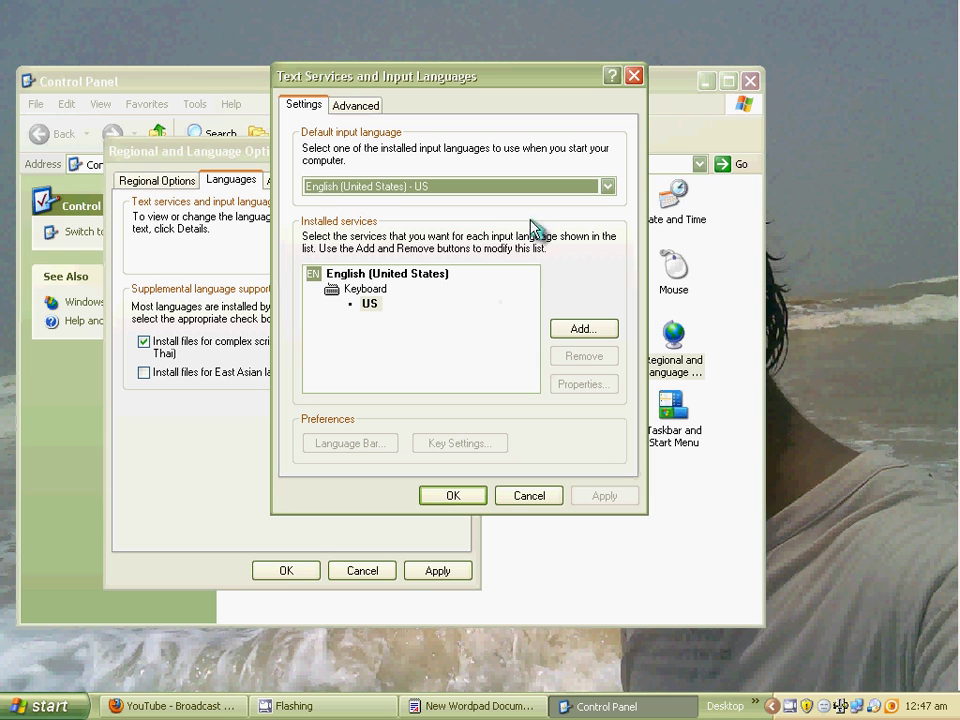
Start adding an input language in Text Services and Input Languages and choose Urdu as the language
click(583, 329)
drag(407, 133, 261, 180)
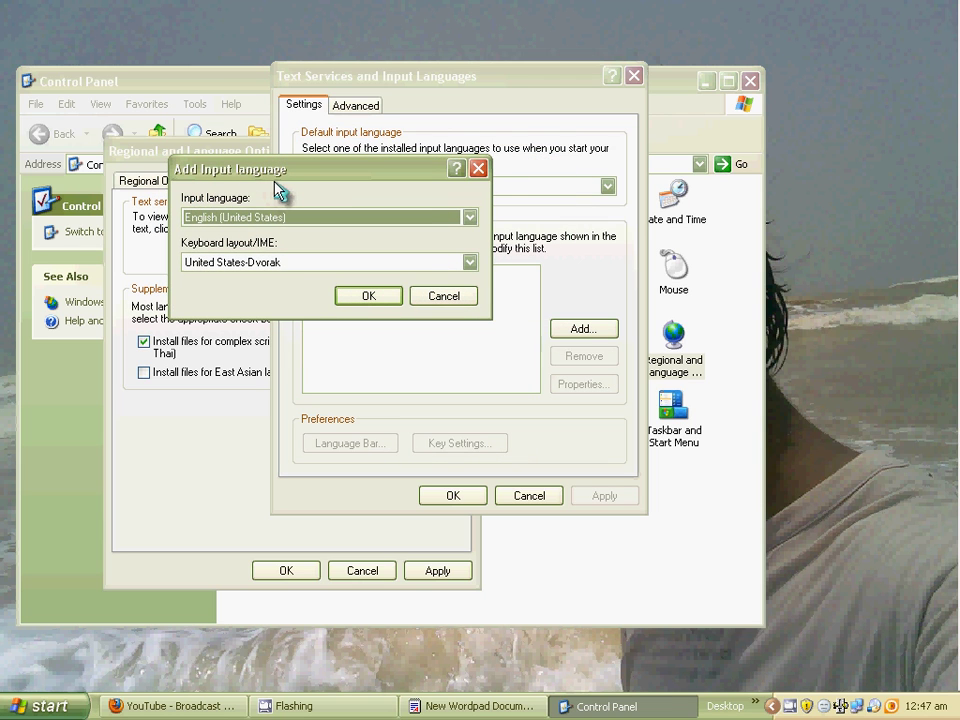
click(470, 219)
scroll(289, 449, down, 2)
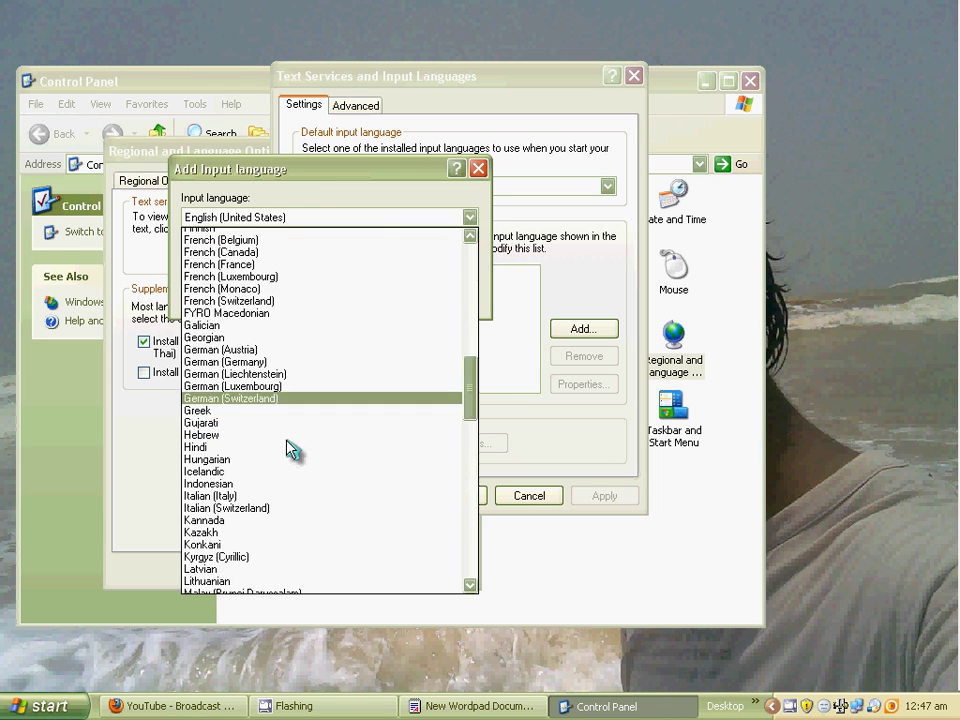
scroll(268, 555, down, 10)
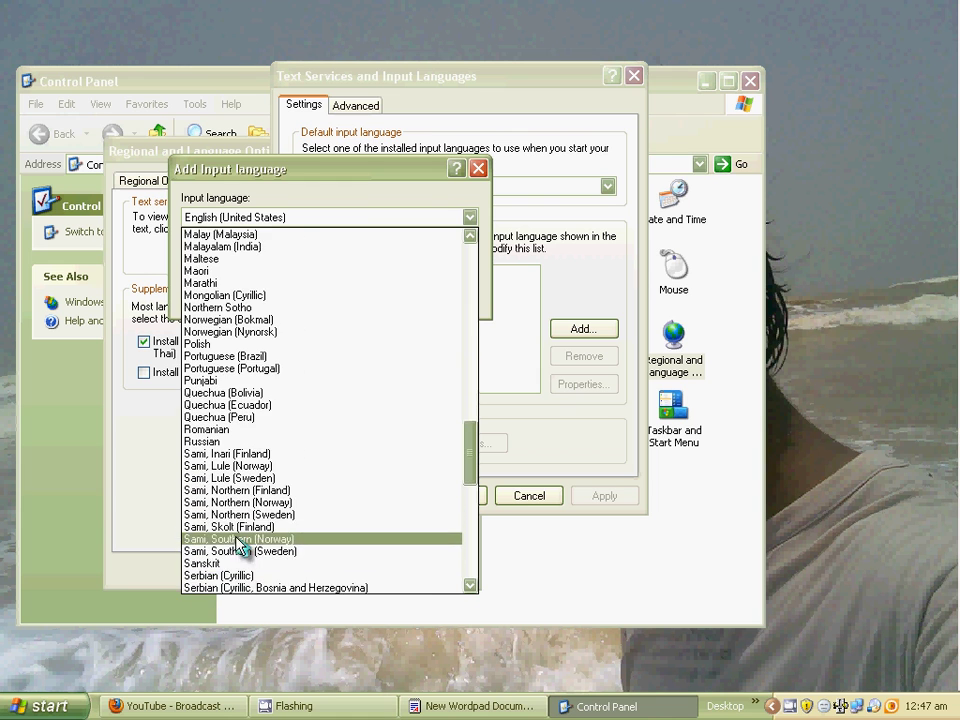
scroll(238, 543, down, 14)
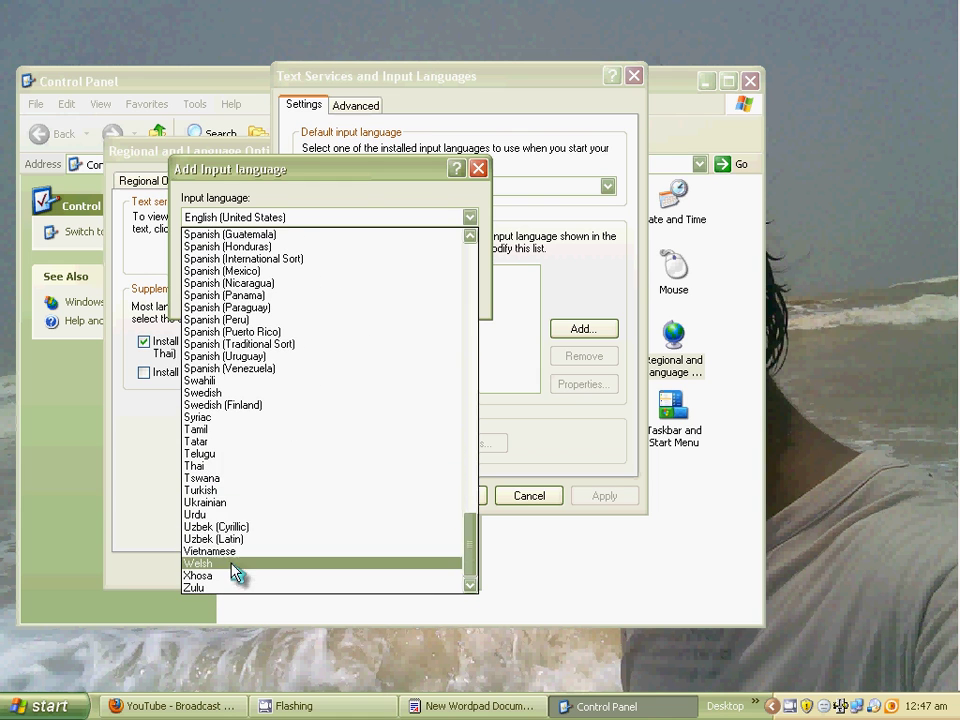
click(213, 515)
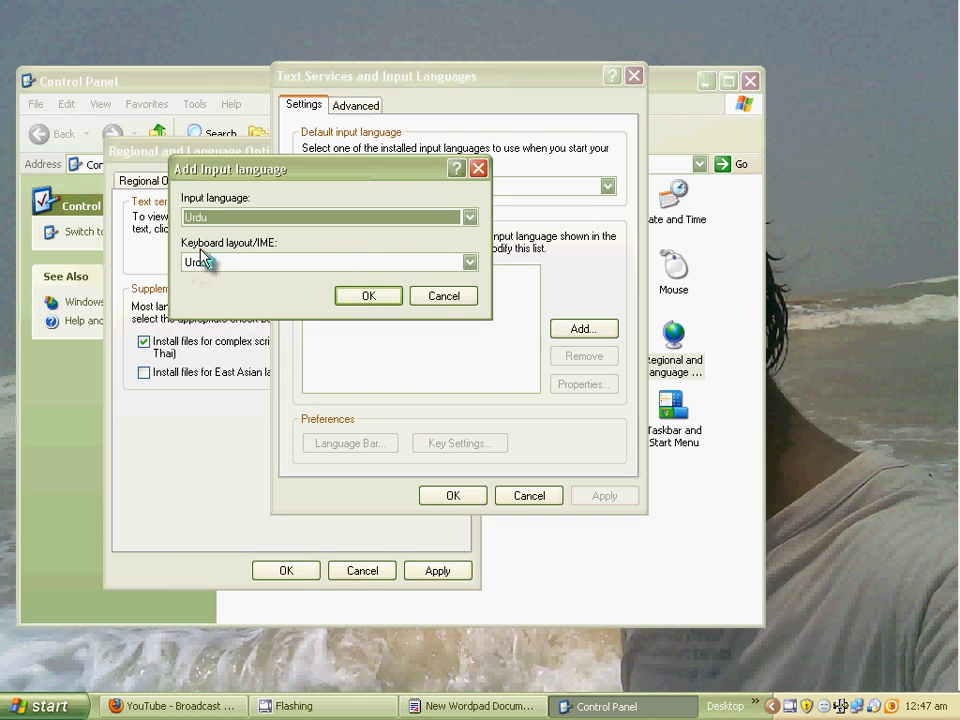
Choose the Phonetic keyboard layout for Urdu and add it to the installed services
click(470, 262)
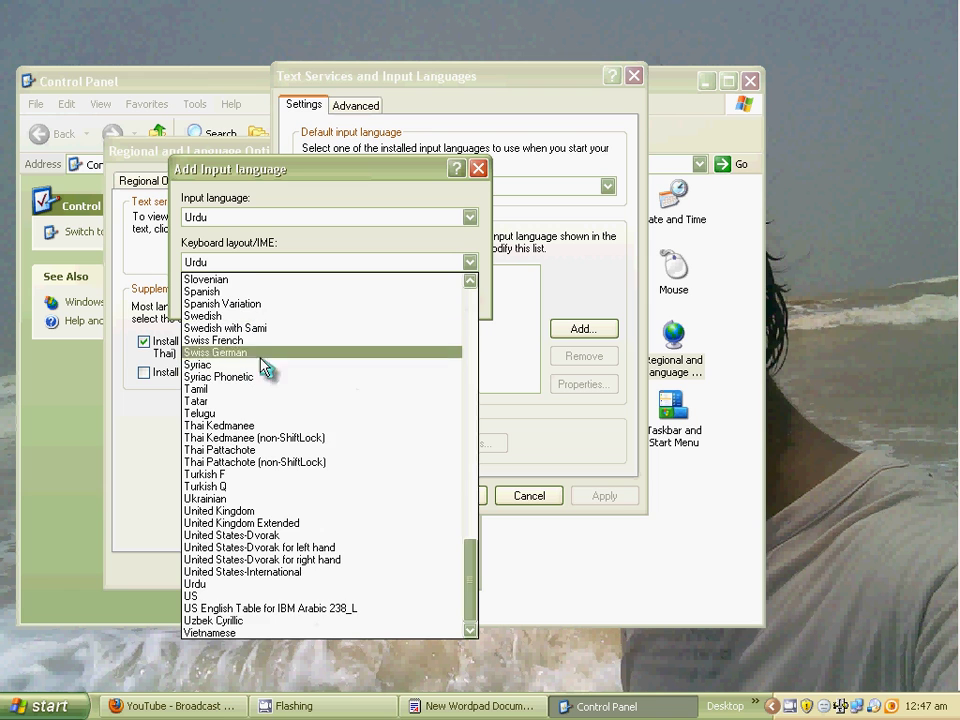
scroll(266, 368, up, 3)
scroll(262, 368, up, 3)
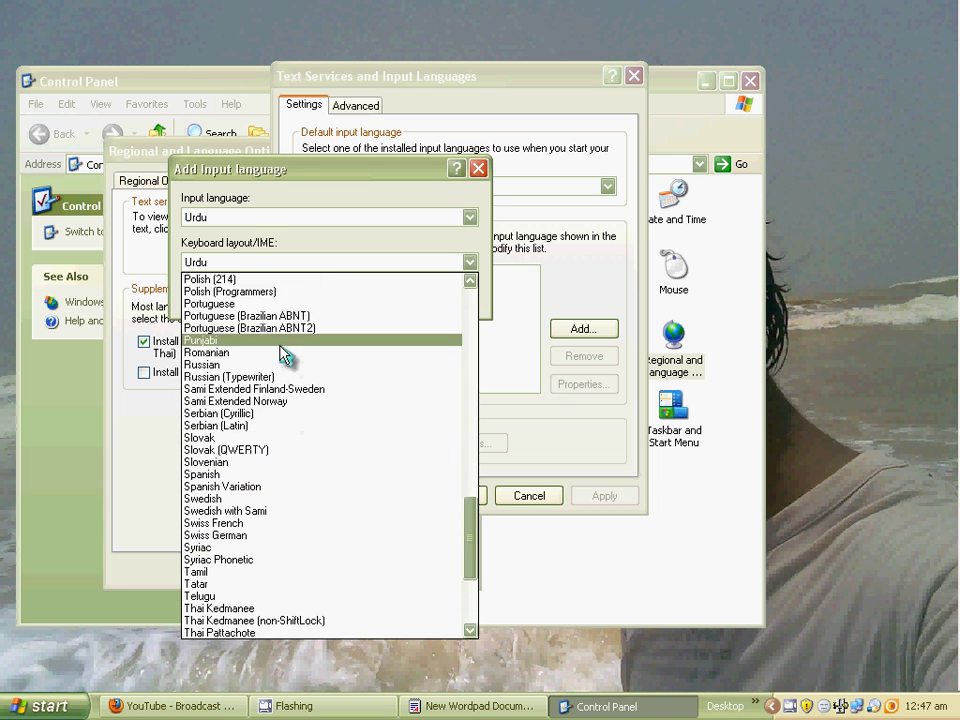
scroll(312, 397, up, 1)
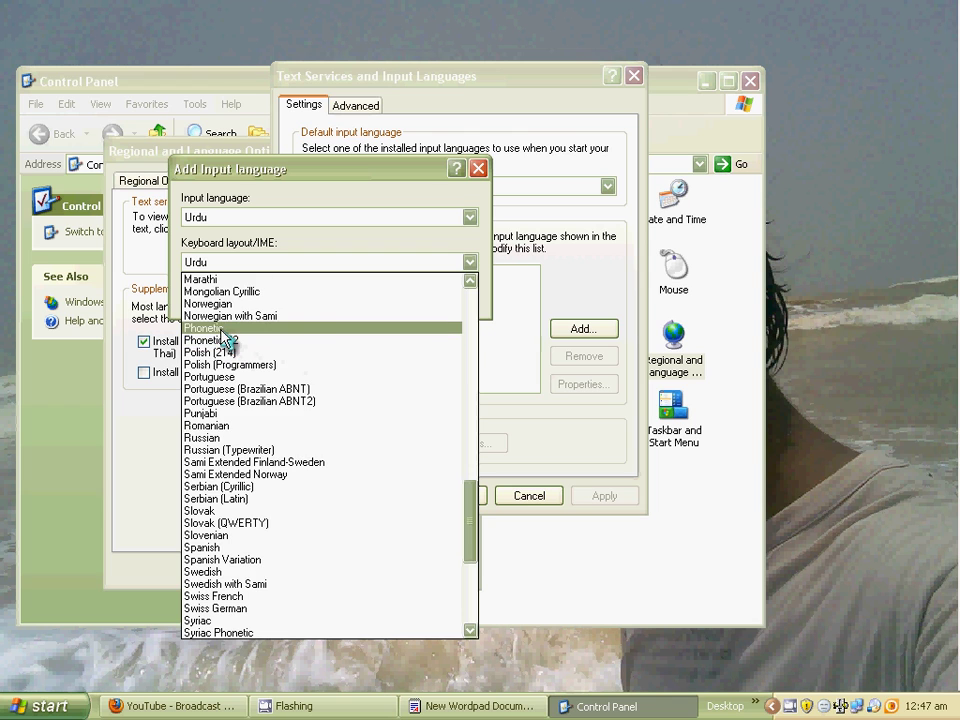
click(221, 334)
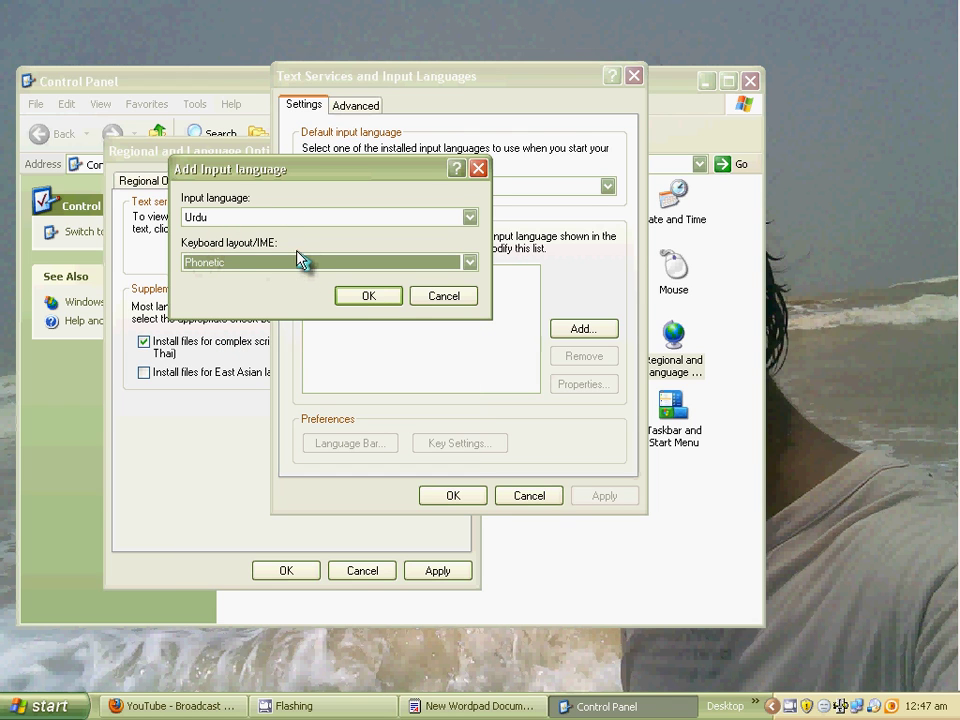
click(369, 298)
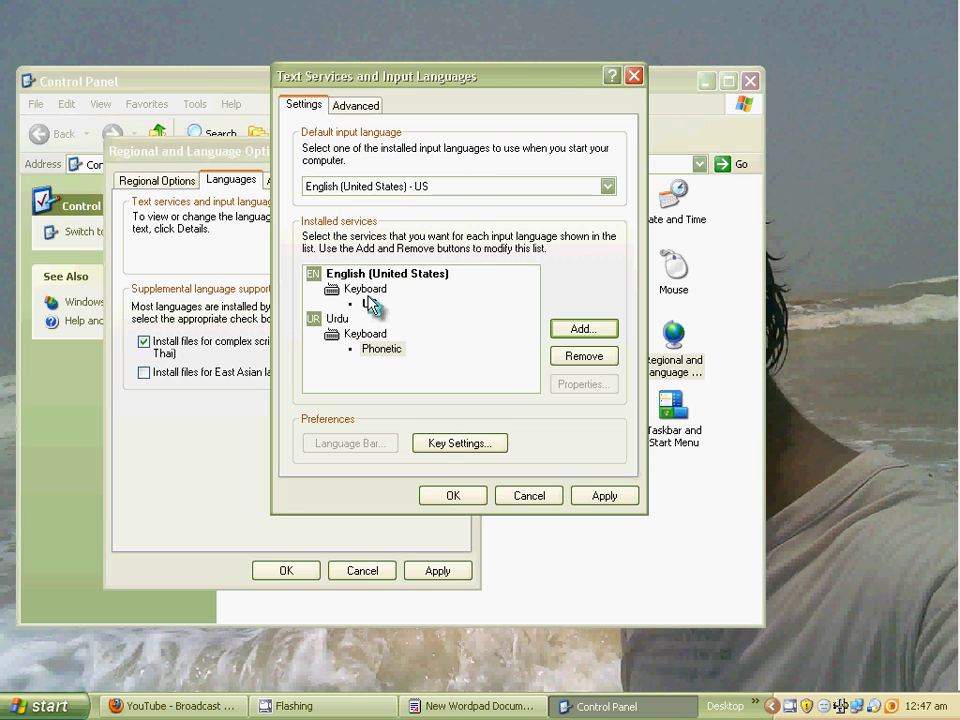
Apply and confirm the text services changes, and apply the Regional and Language Options
click(607, 496)
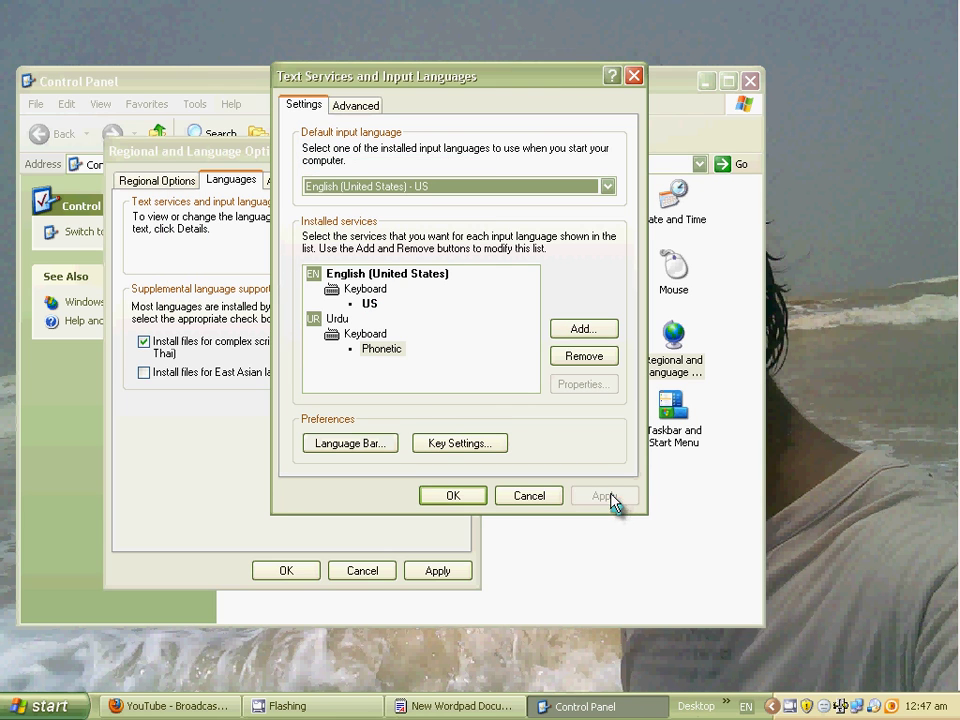
click(470, 497)
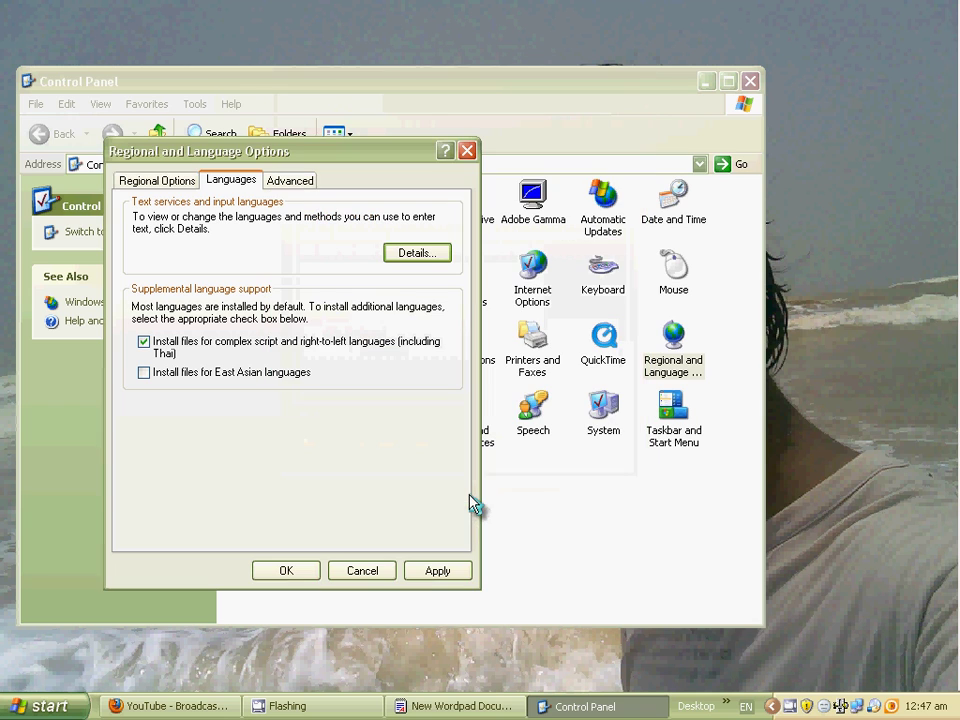
click(441, 573)
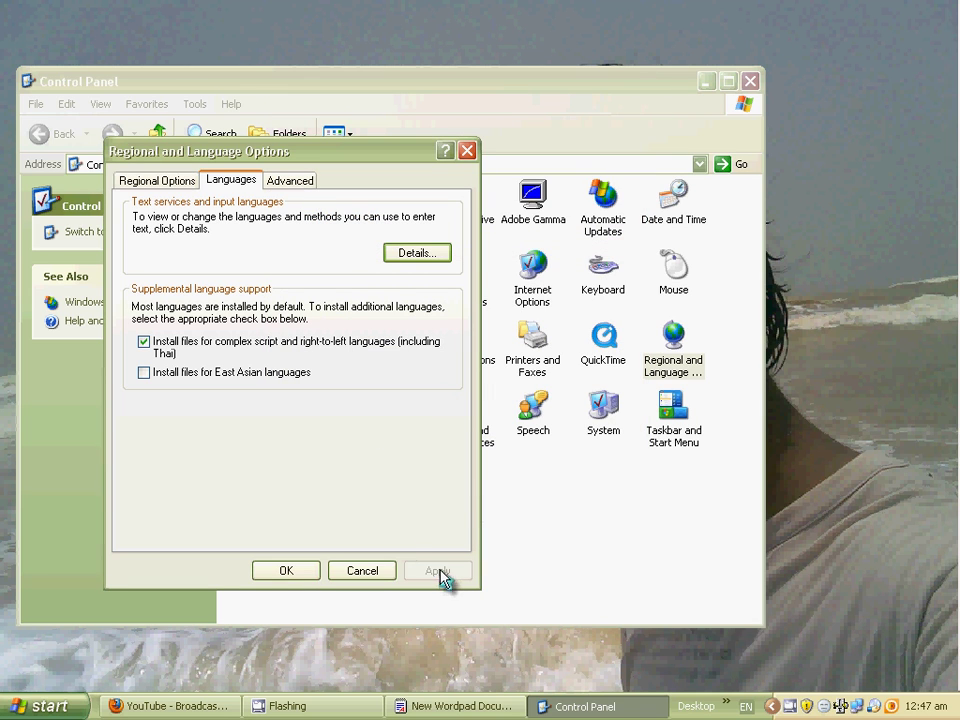
View the taskbar's list of input languages and refresh the desktop several times
click(746, 707)
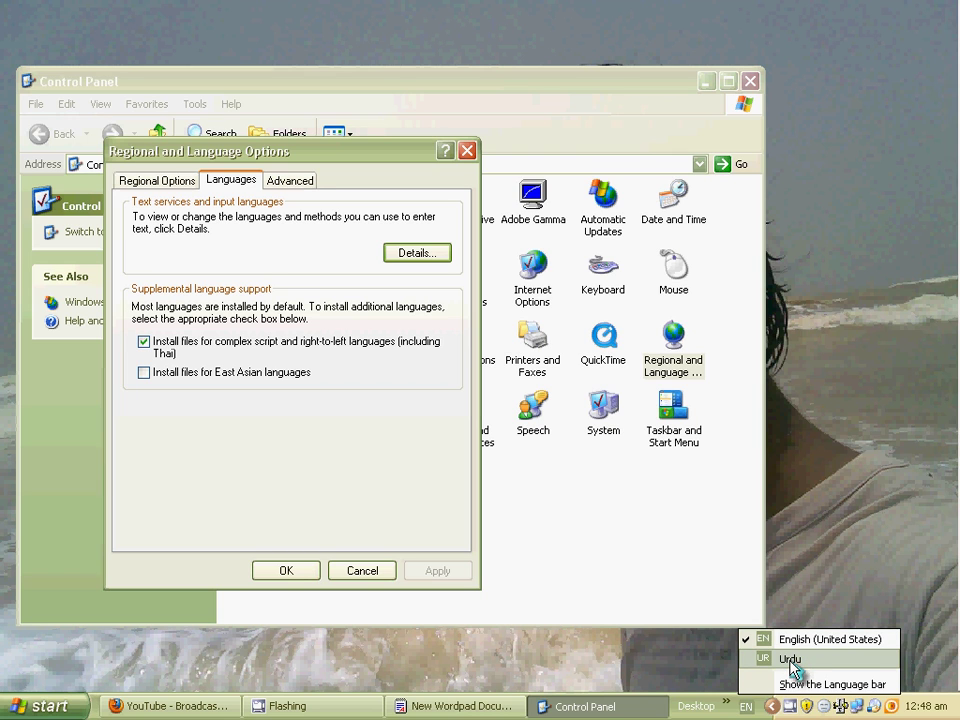
right_click(821, 450)
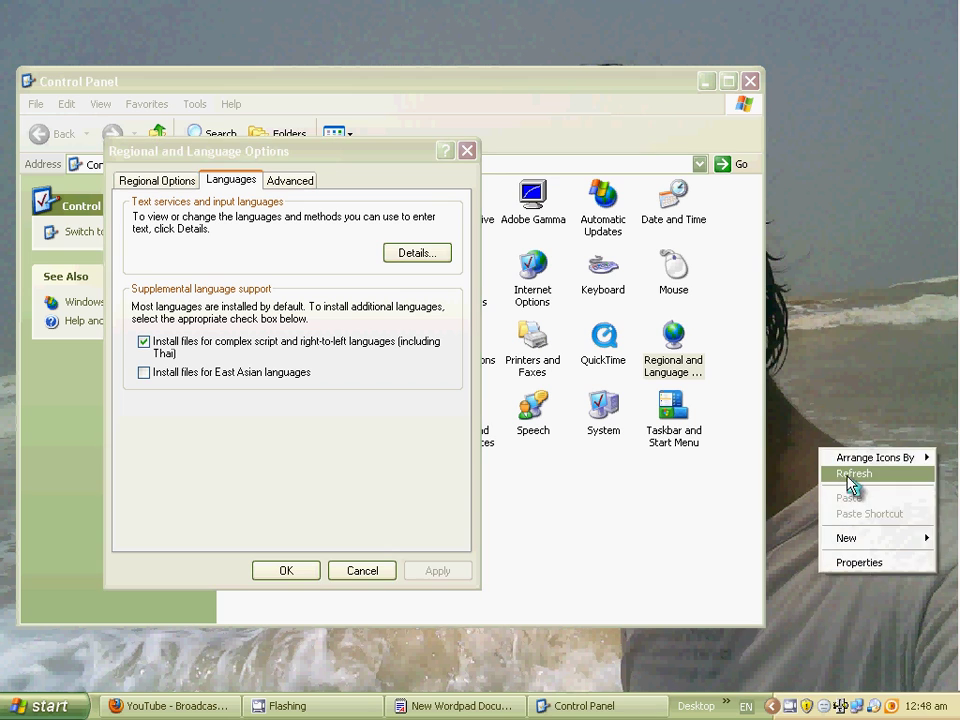
click(852, 476)
right_click(817, 494)
click(838, 516)
right_click(827, 489)
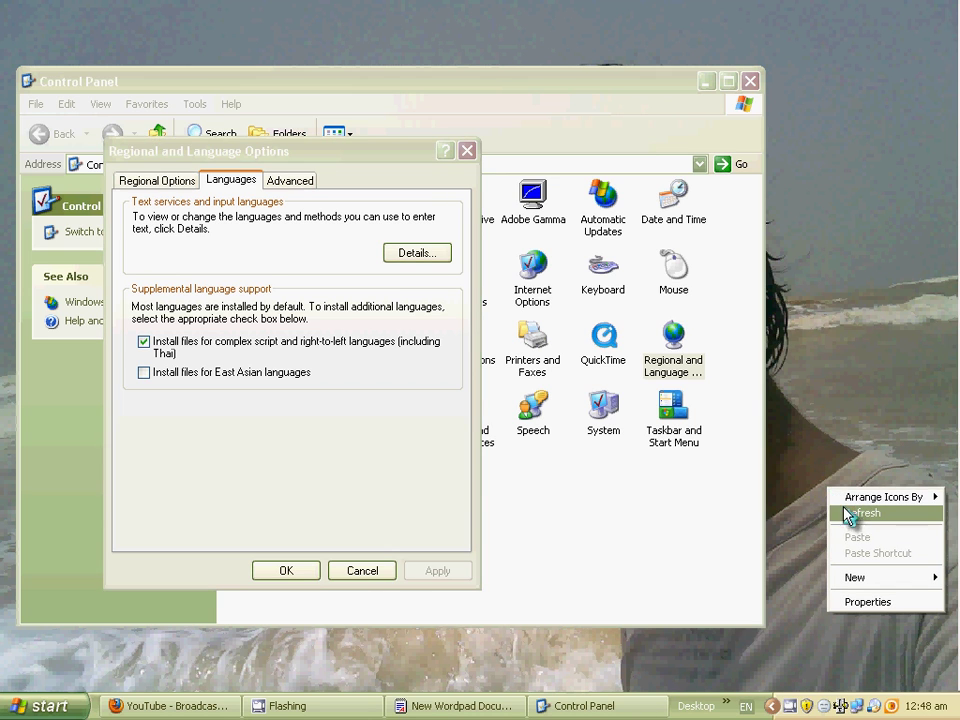
click(847, 513)
right_click(832, 466)
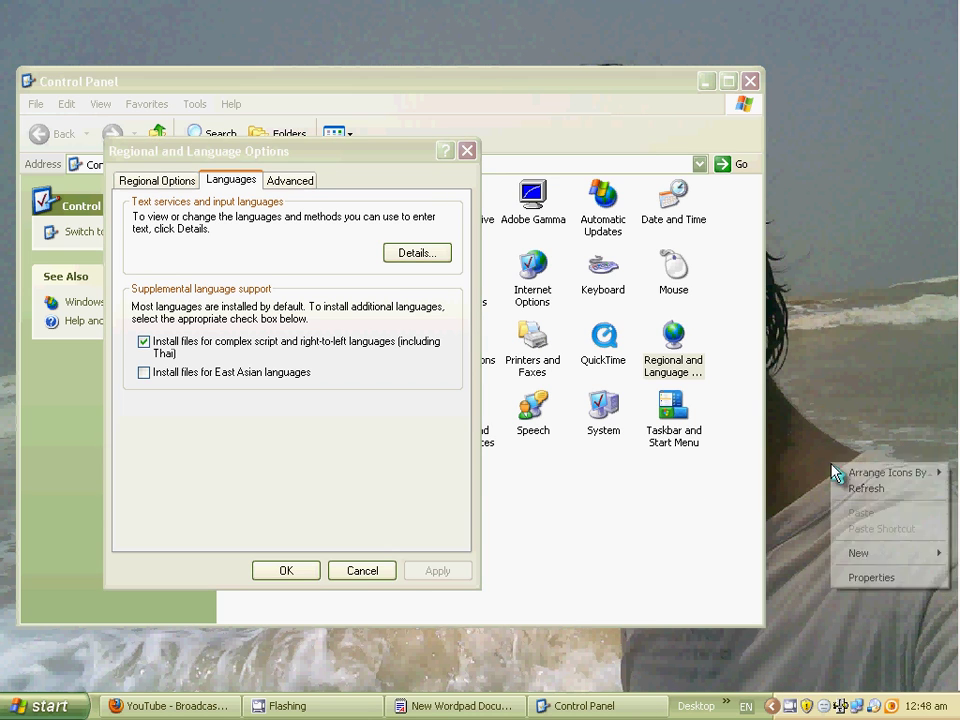
click(745, 706)
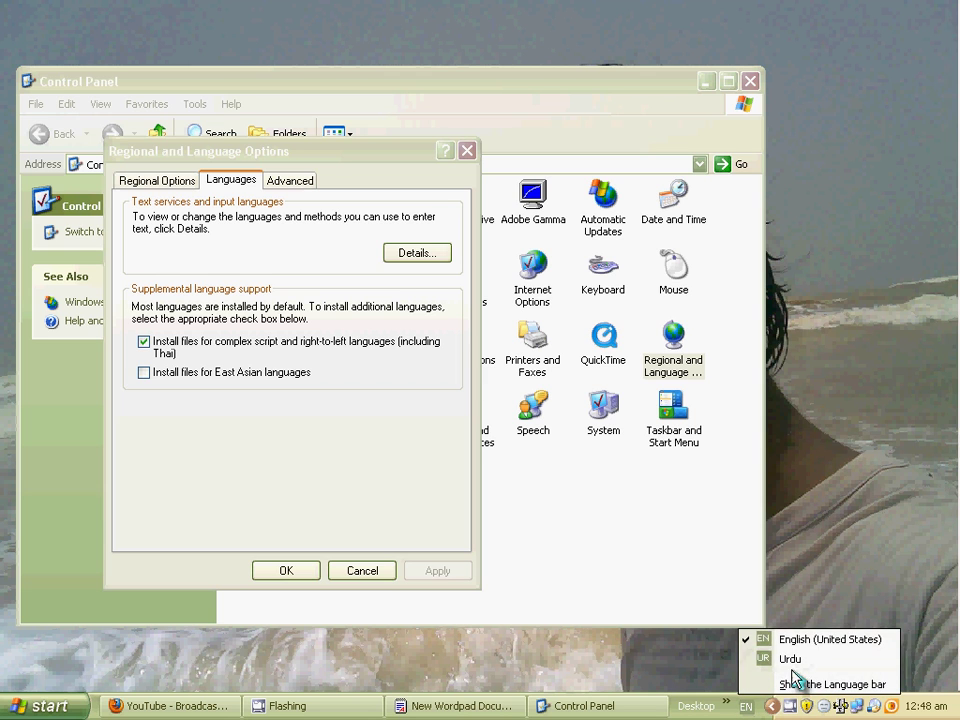
click(834, 452)
right_click(843, 476)
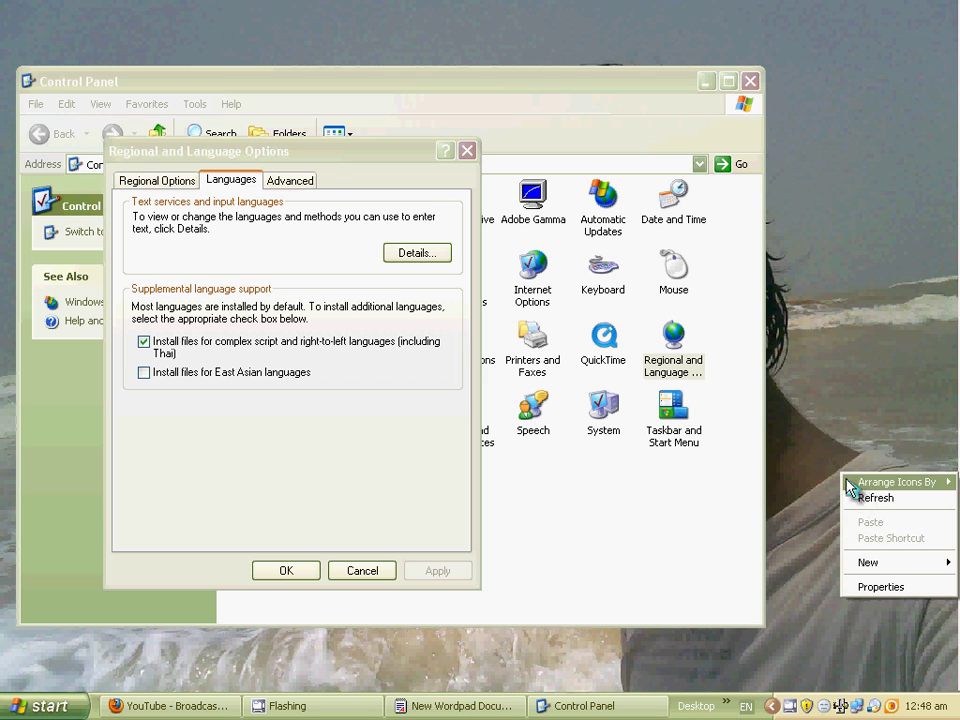
click(866, 497)
right_click(840, 430)
click(850, 457)
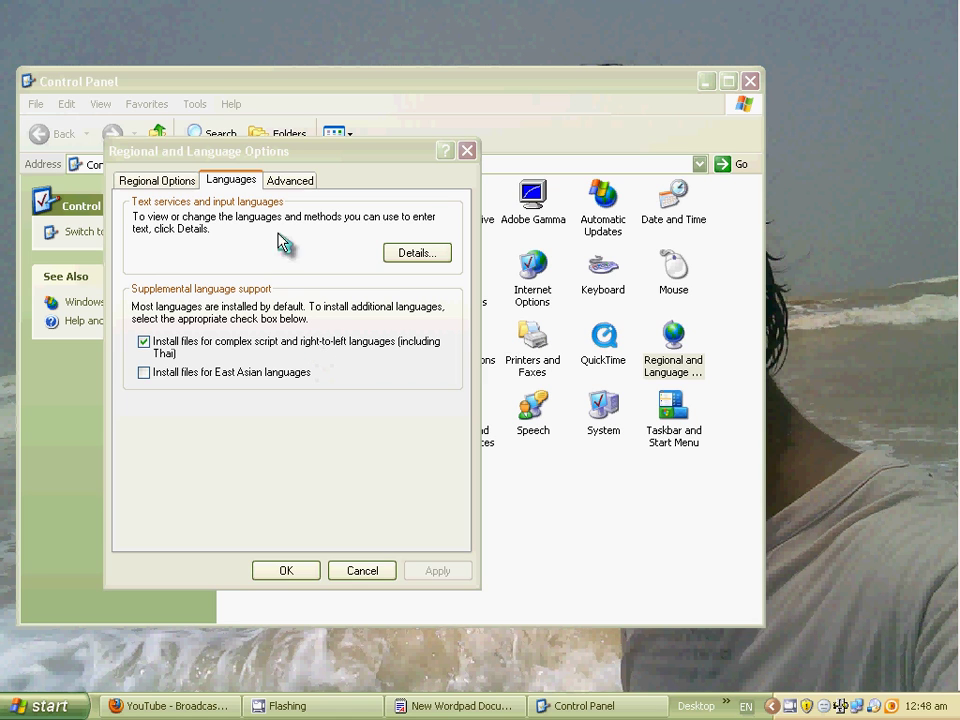
In the text services' advanced key settings, assign Left Alt+Shift+1 as the hot key for switching to English (United States) - US
click(428, 258)
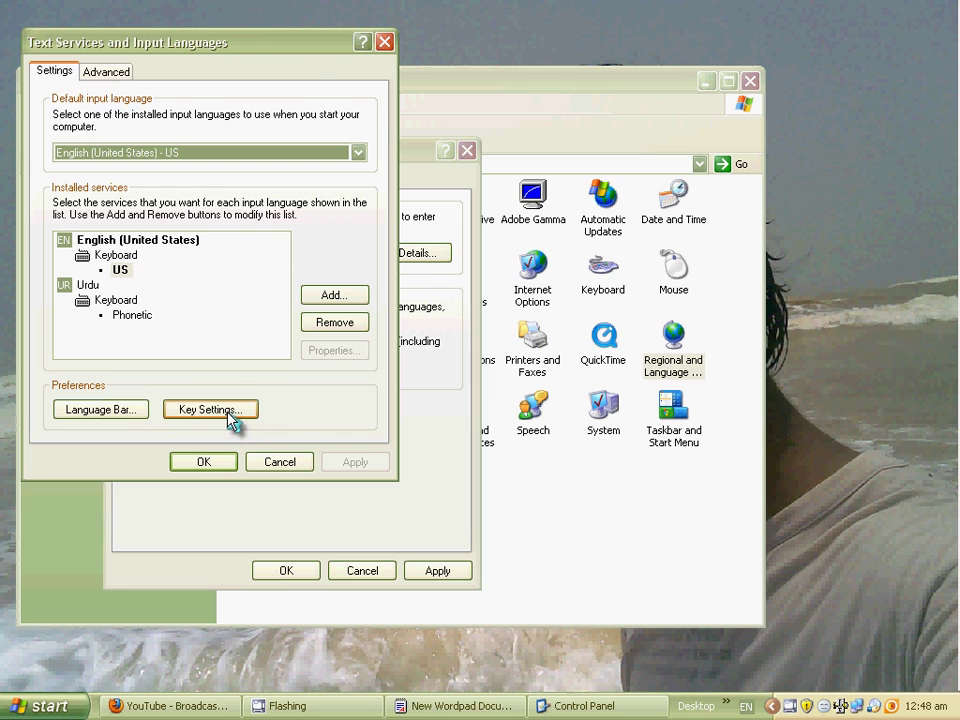
click(230, 413)
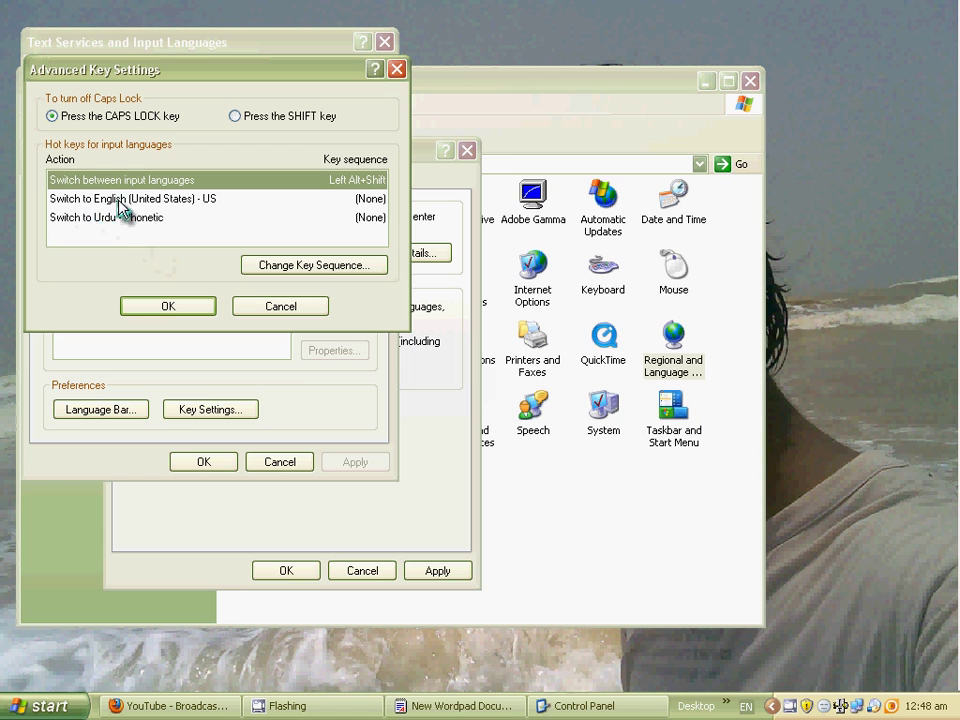
click(172, 200)
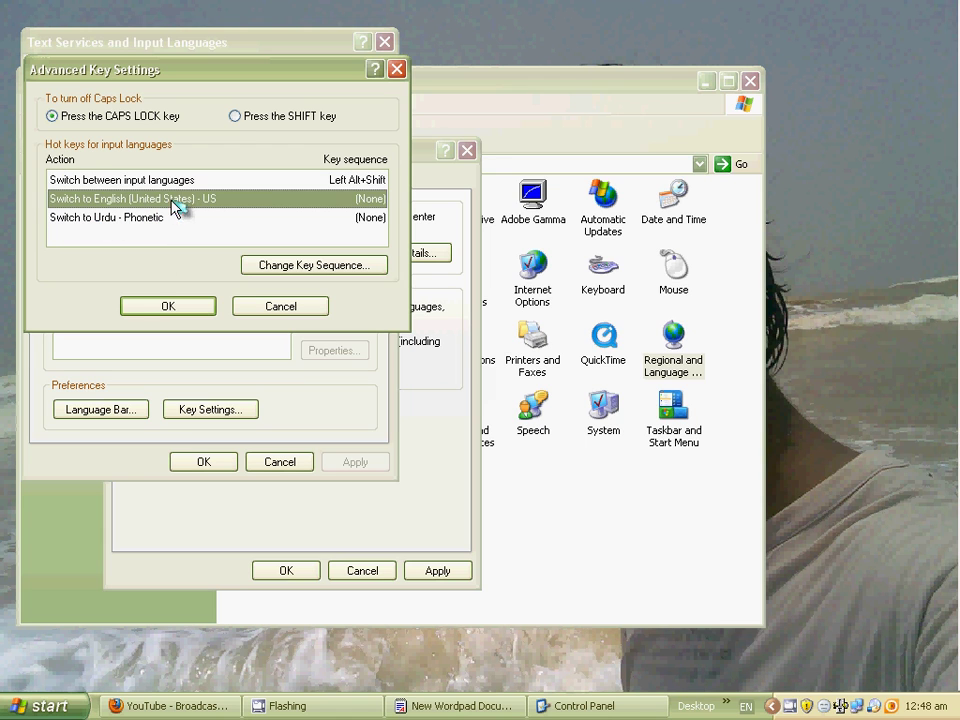
click(318, 268)
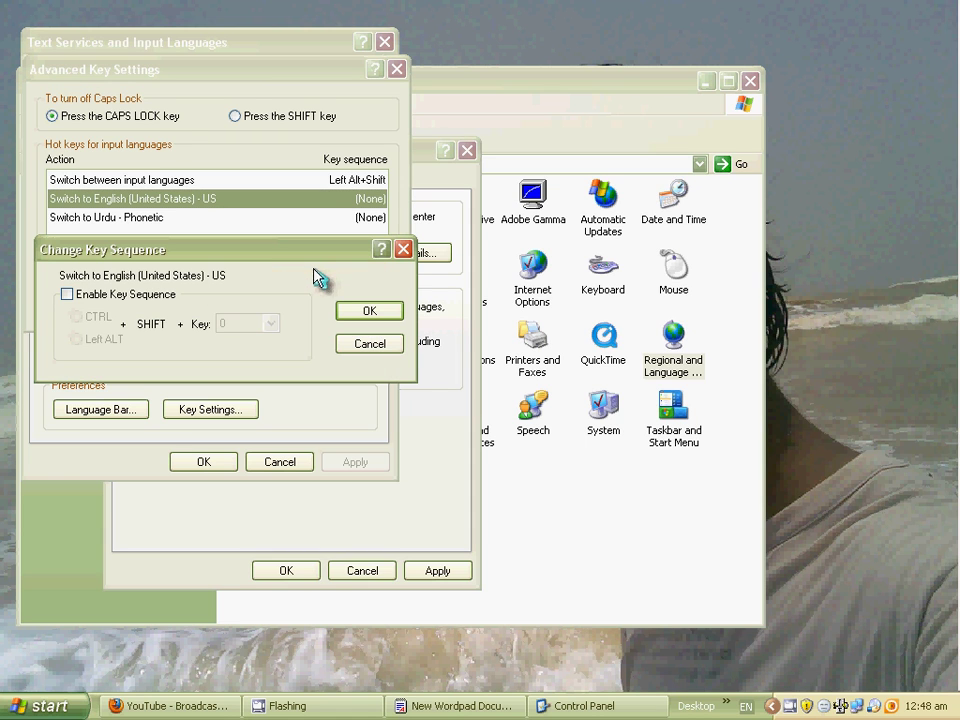
click(67, 295)
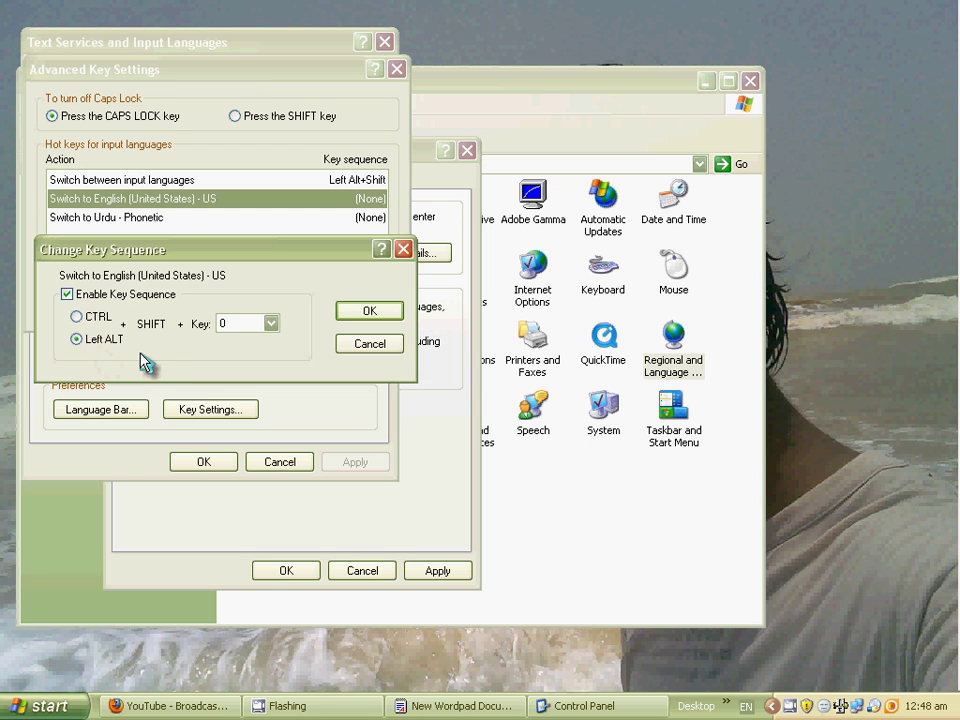
click(272, 324)
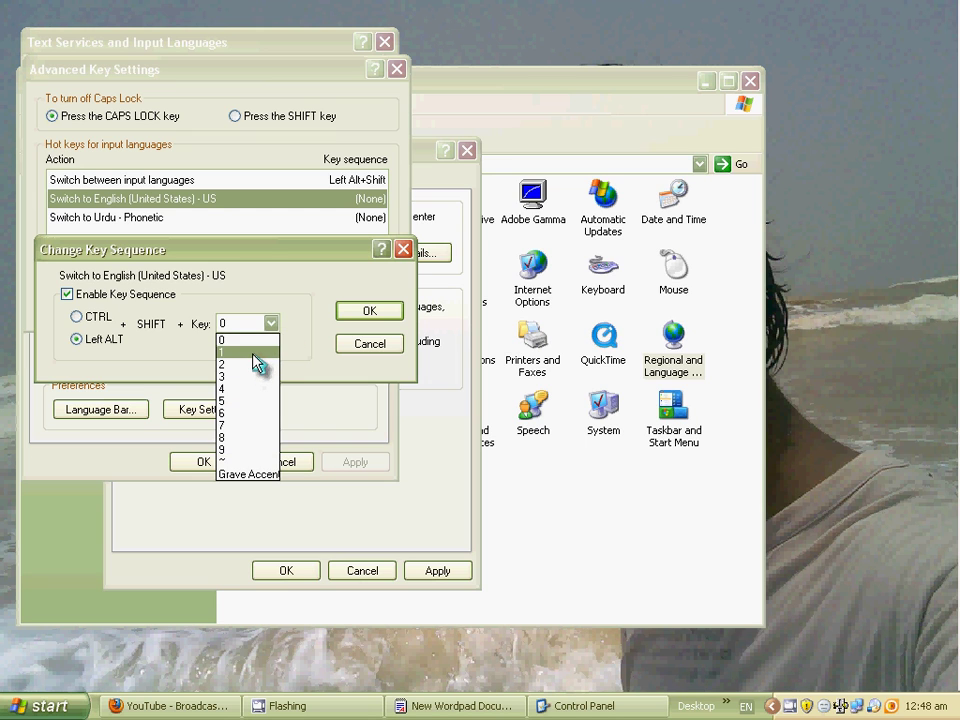
click(254, 354)
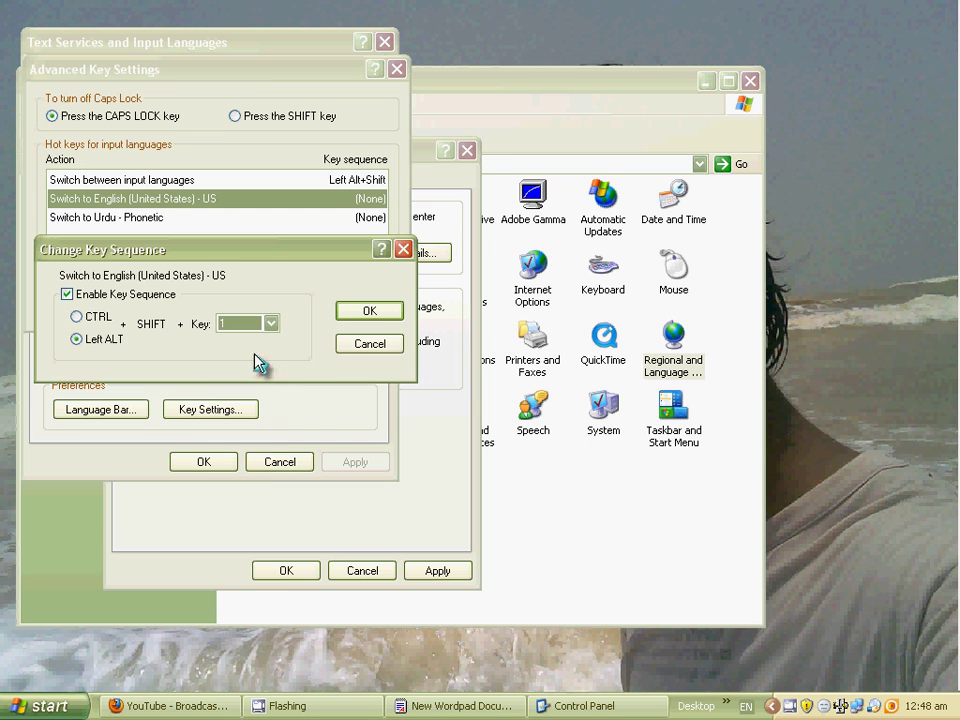
click(369, 311)
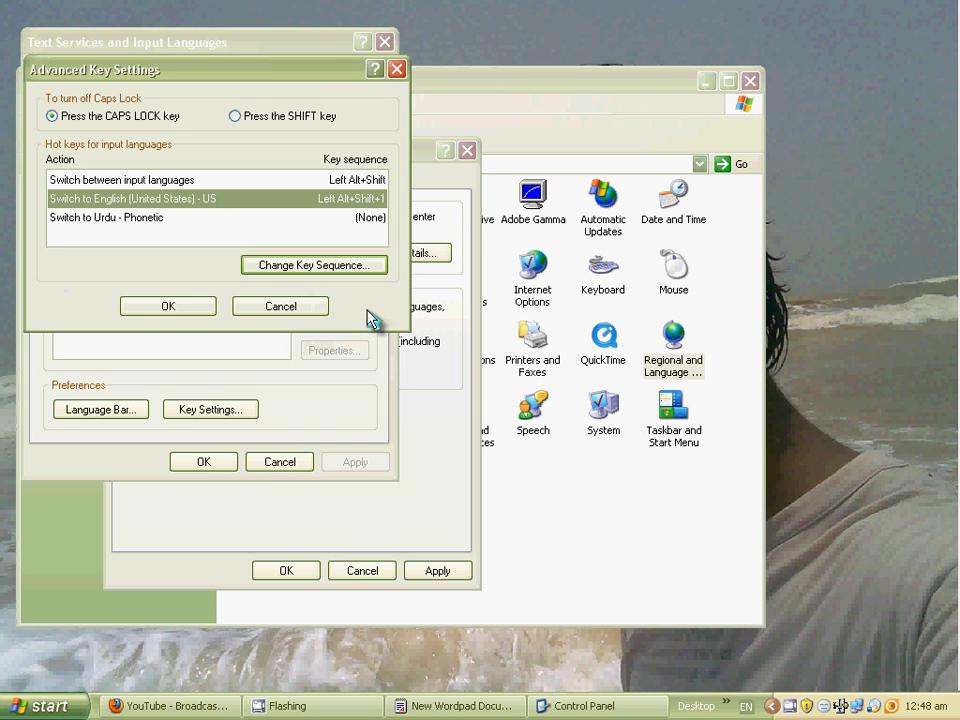
Assign Left Alt+Shift+2 as the hot key for switching to Urdu - Phonetic and confirm the key and text services settings
click(143, 231)
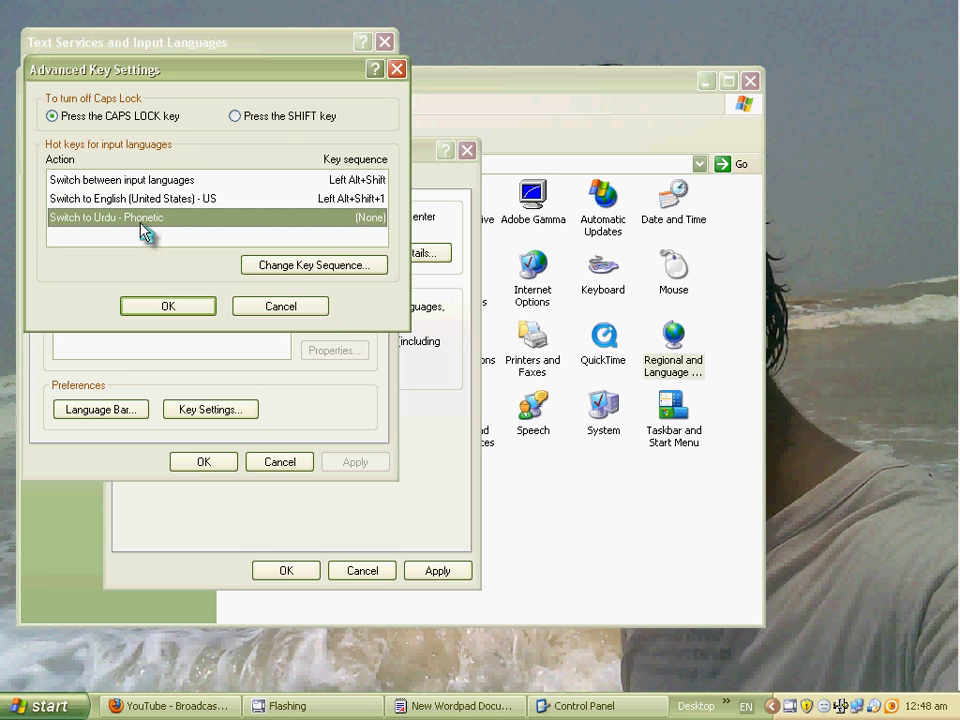
click(328, 266)
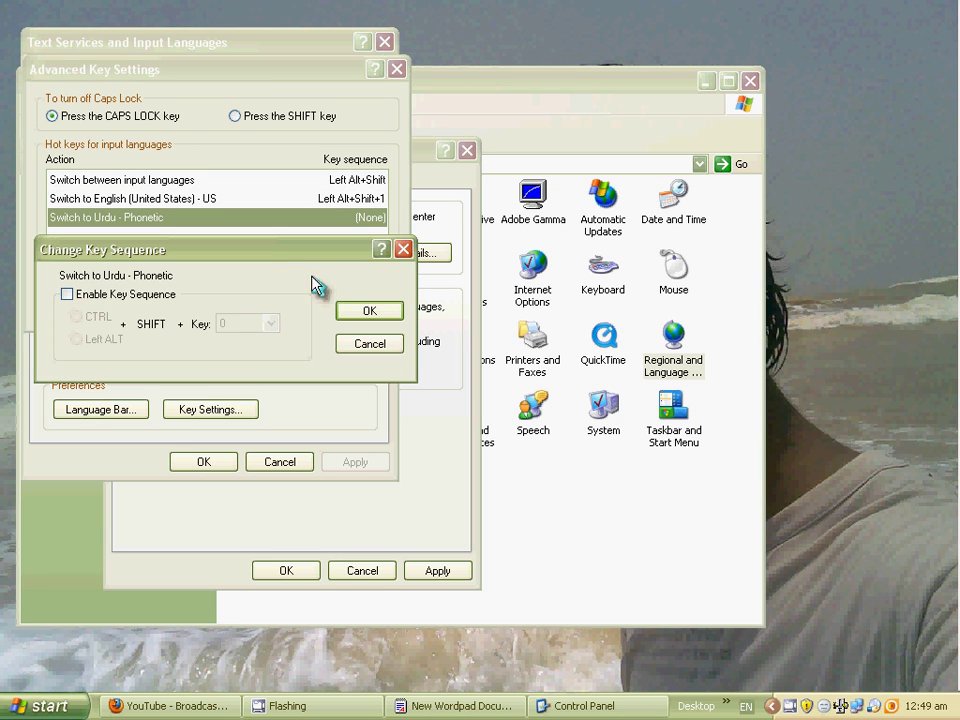
click(150, 295)
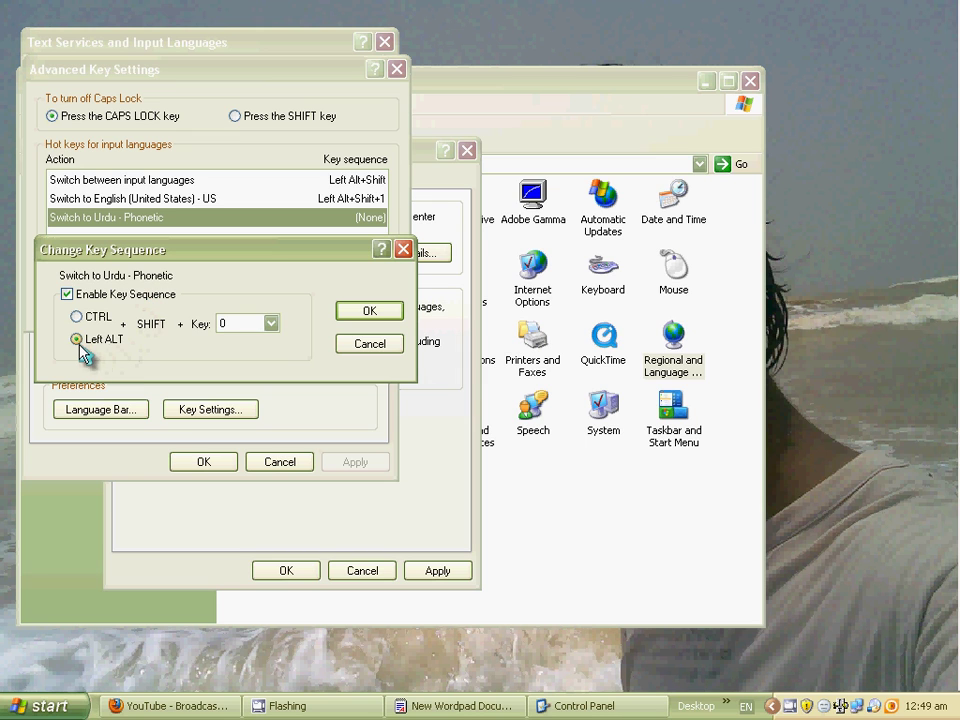
click(271, 324)
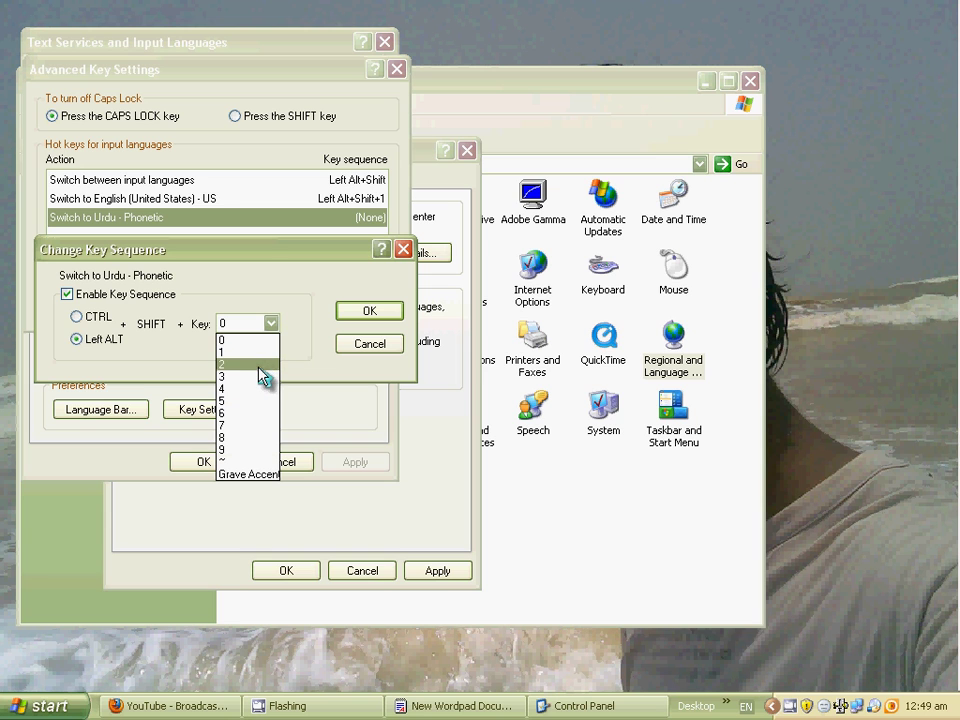
click(260, 366)
click(345, 314)
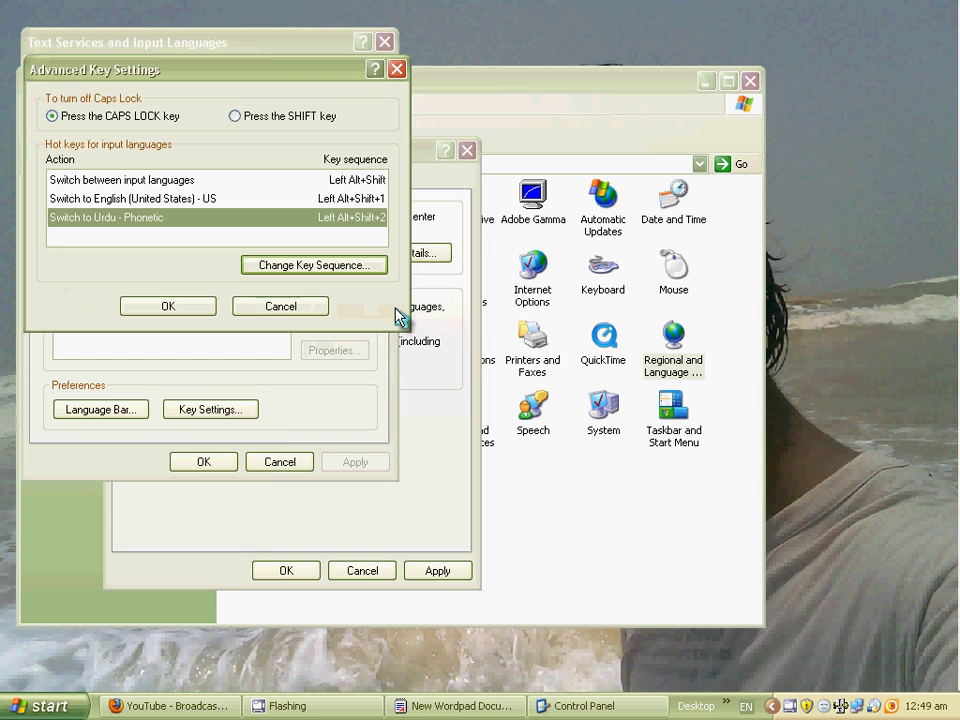
click(205, 308)
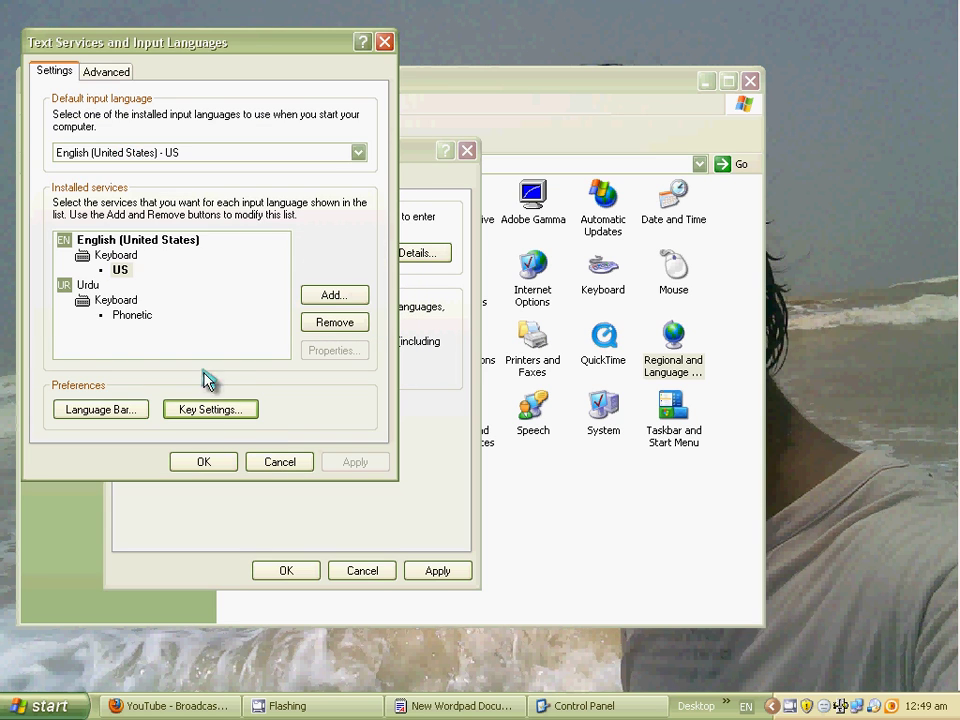
click(214, 457)
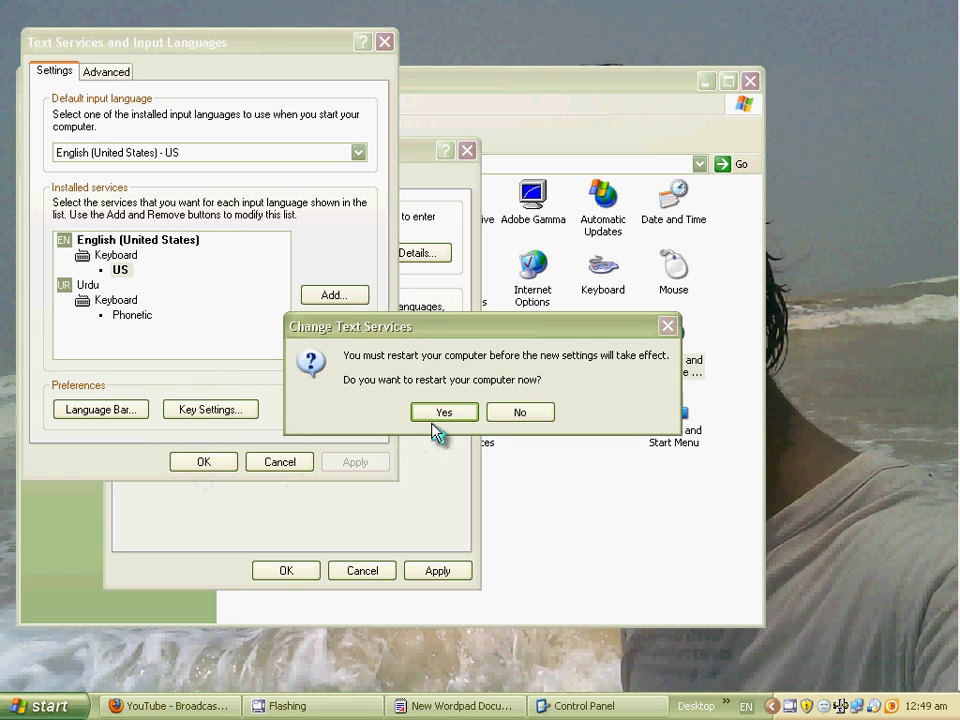
Decline the computer restart, apply and confirm the Regional and Language Options, and close the Control Panel
click(520, 416)
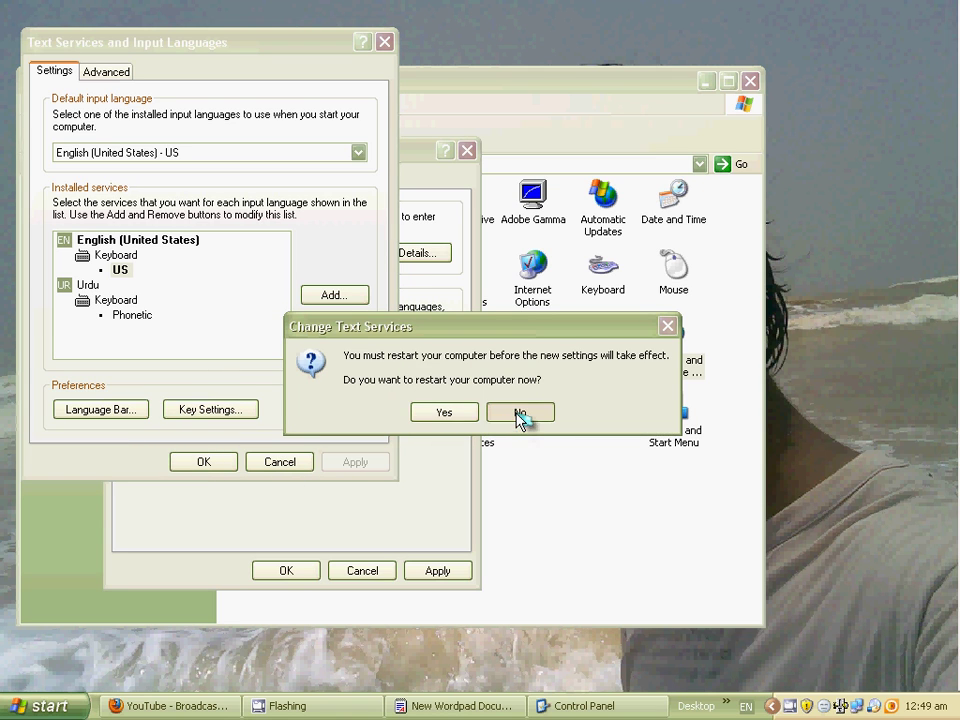
click(445, 575)
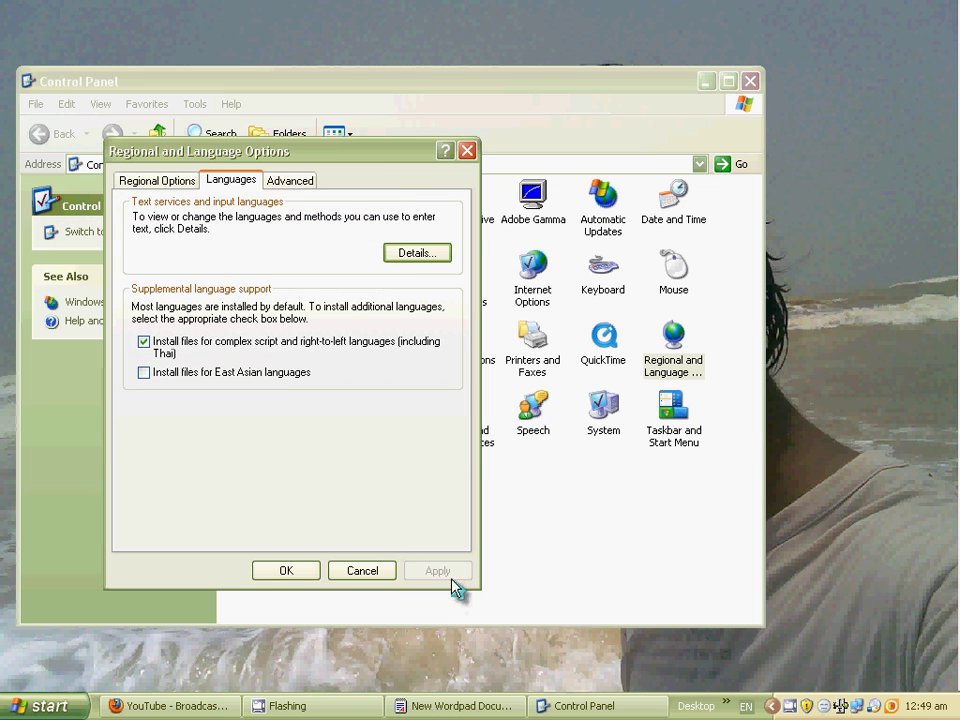
click(300, 574)
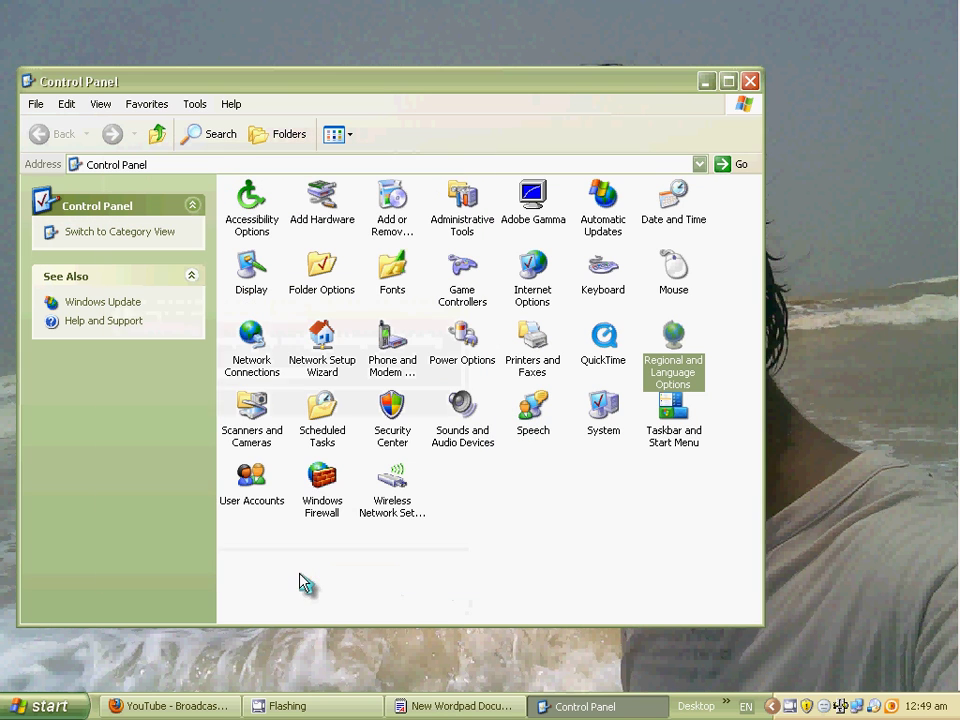
click(750, 84)
right_click(296, 272)
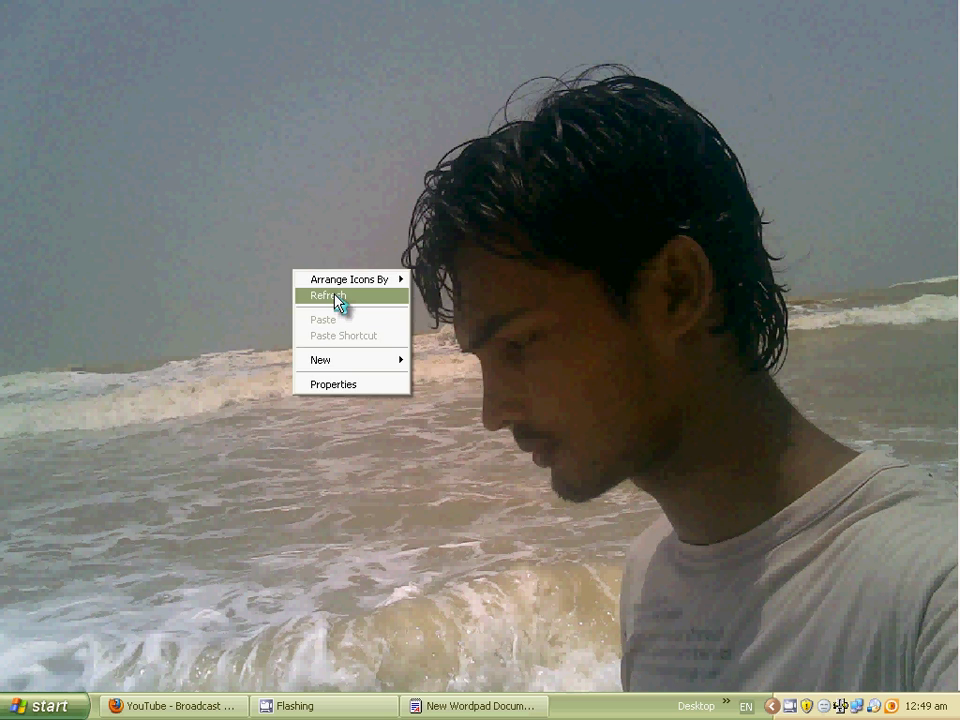
click(334, 297)
right_click(305, 274)
click(350, 300)
right_click(305, 285)
click(357, 317)
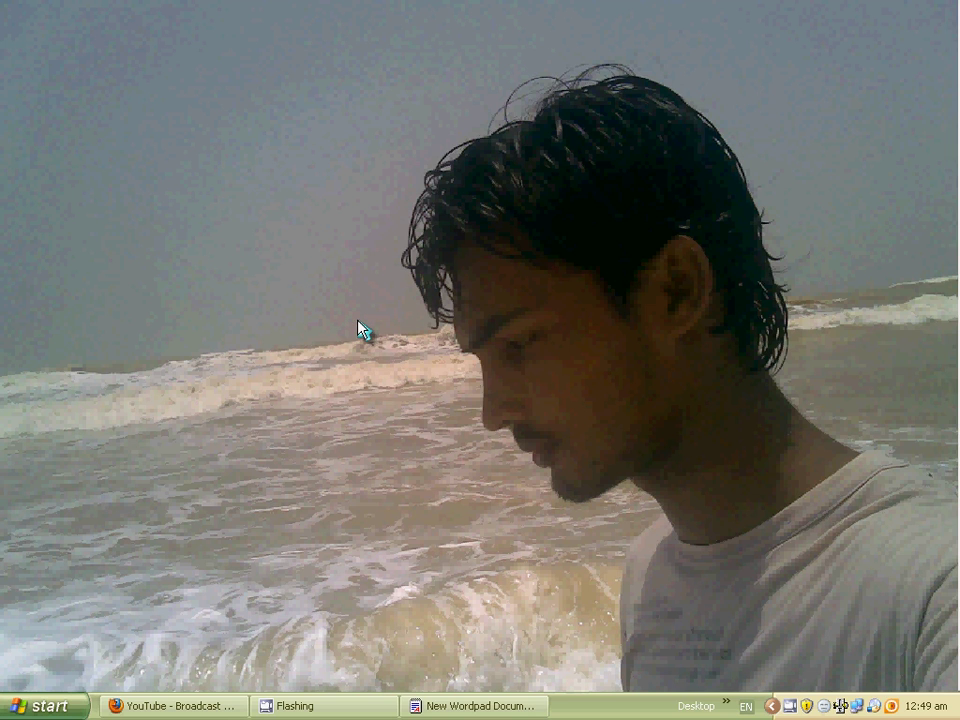
right_click(357, 322)
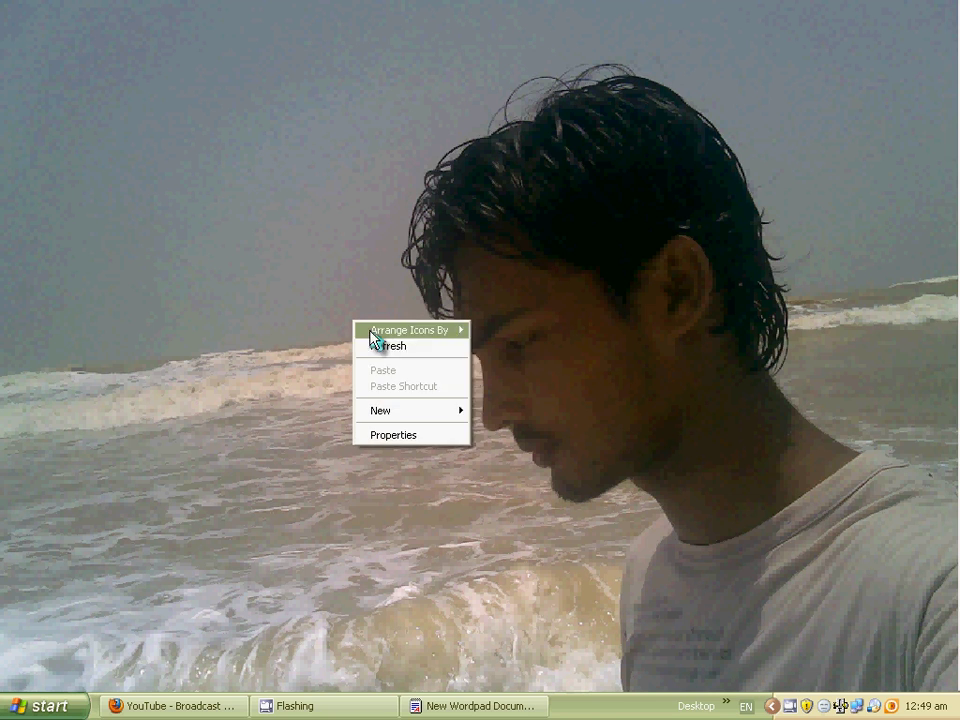
click(393, 346)
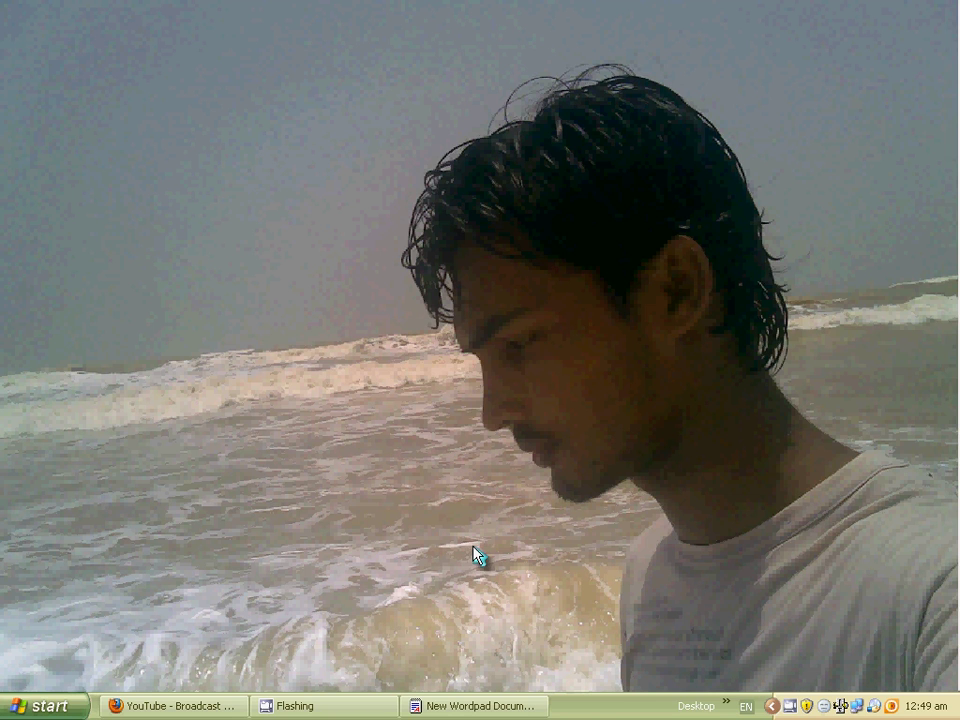
right_click(430, 484)
click(474, 508)
right_click(437, 452)
click(505, 482)
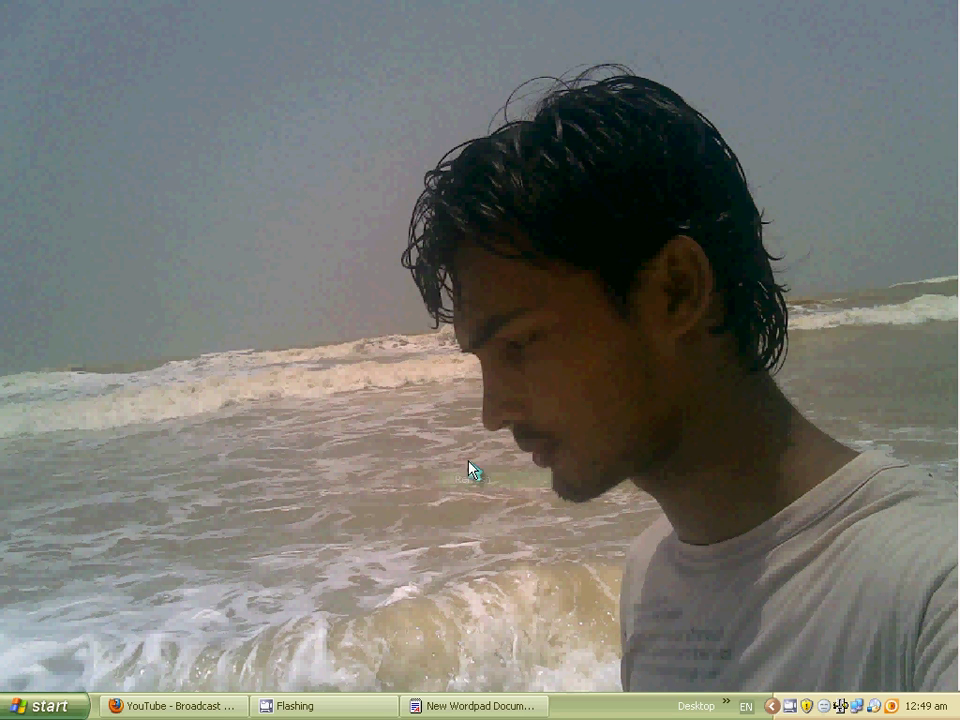
Switch to the open New Wordpad Document.doc in WordPad
click(728, 706)
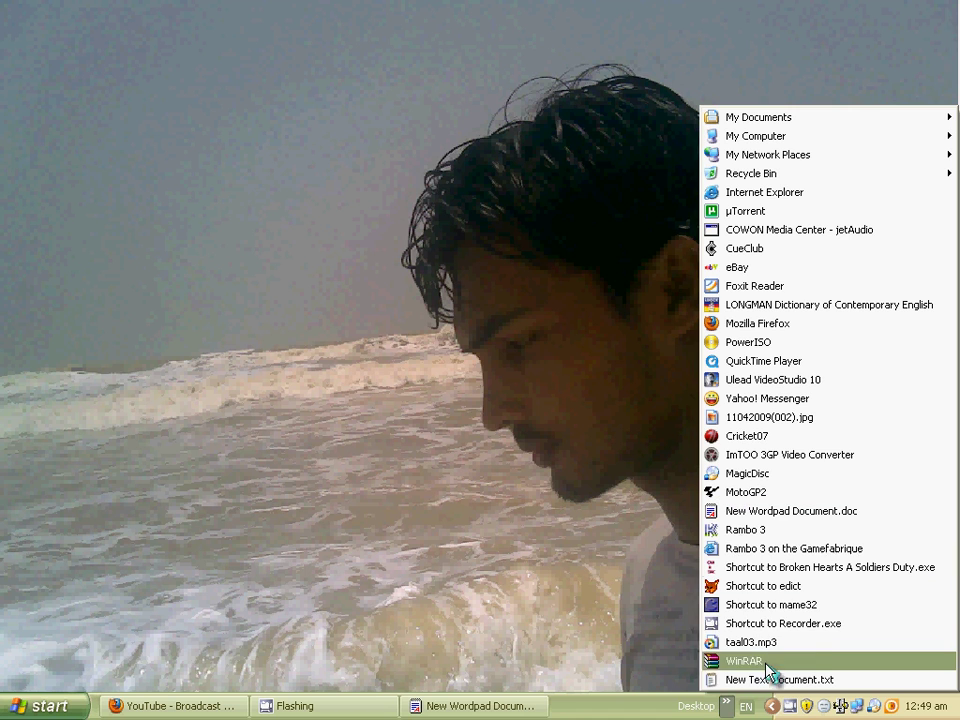
click(470, 710)
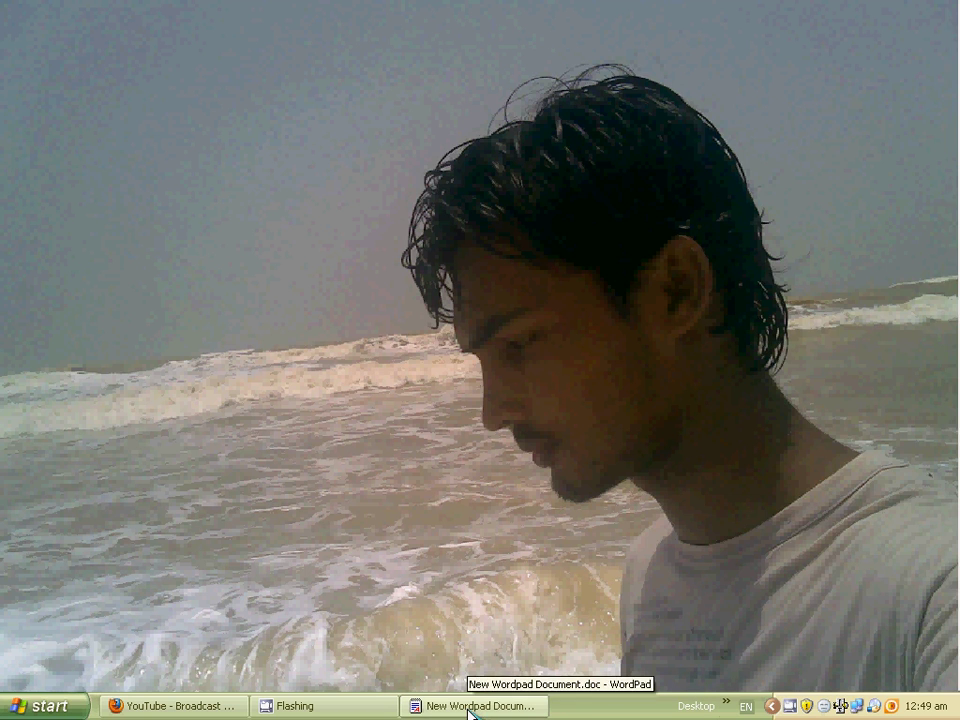
click(470, 710)
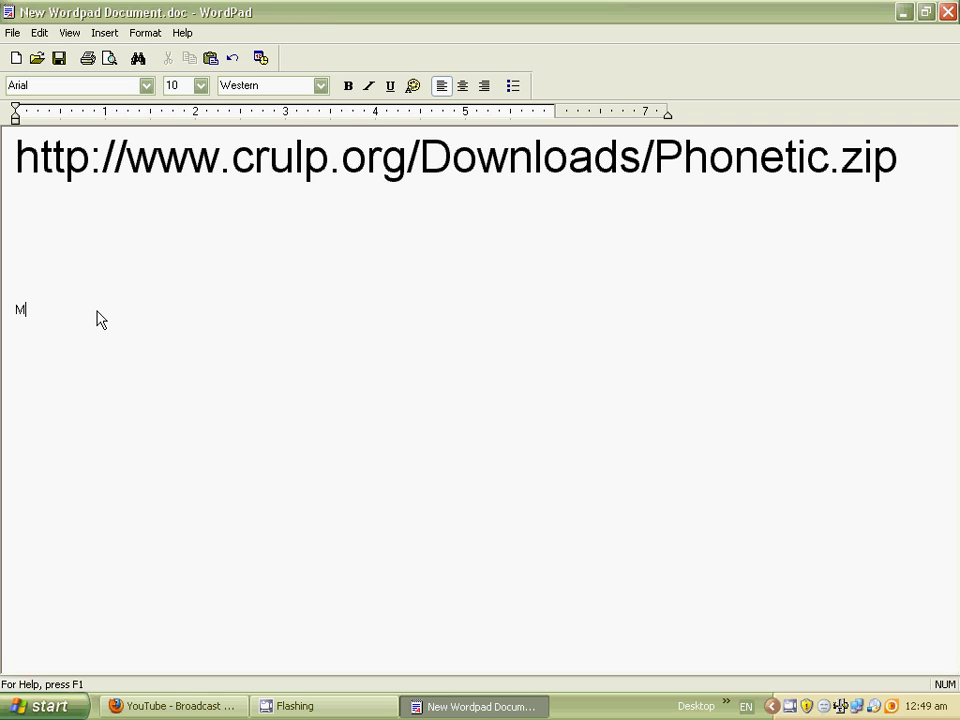
click(201, 86)
click(192, 249)
text(M)
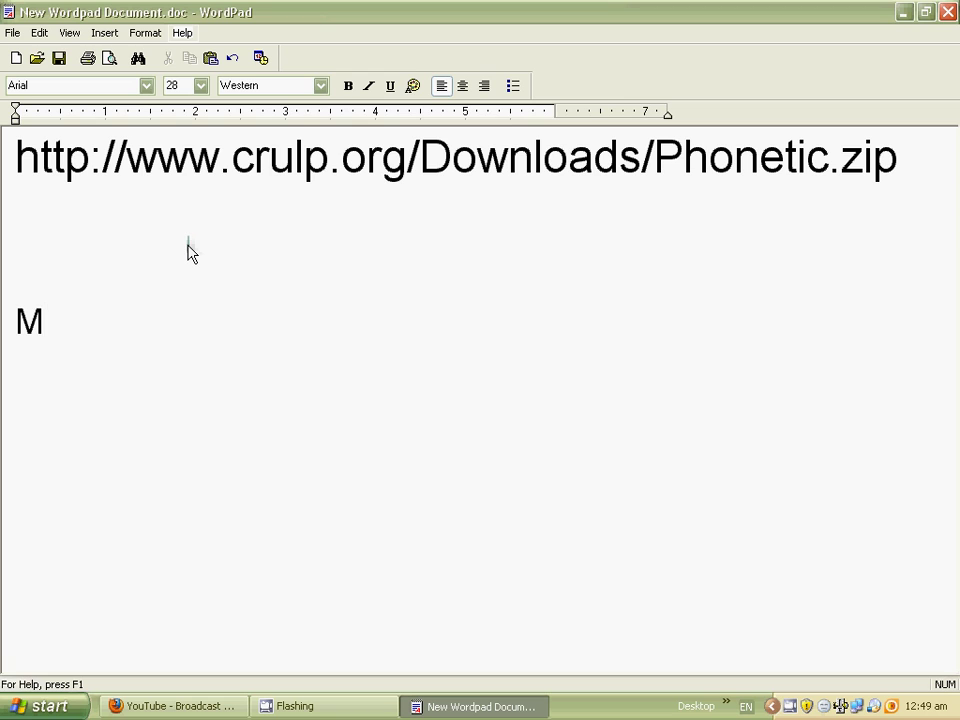
key(BackSpace)
Set the font size to 36 and write "My name is" followed by the person's first name and a period below the download link
click(201, 86)
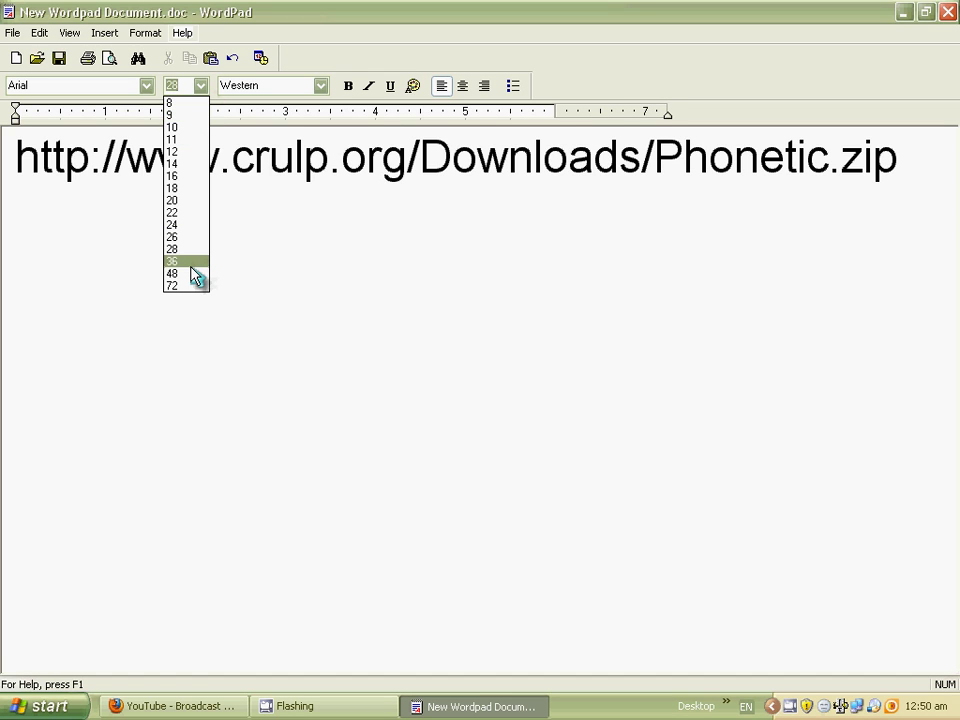
click(190, 264)
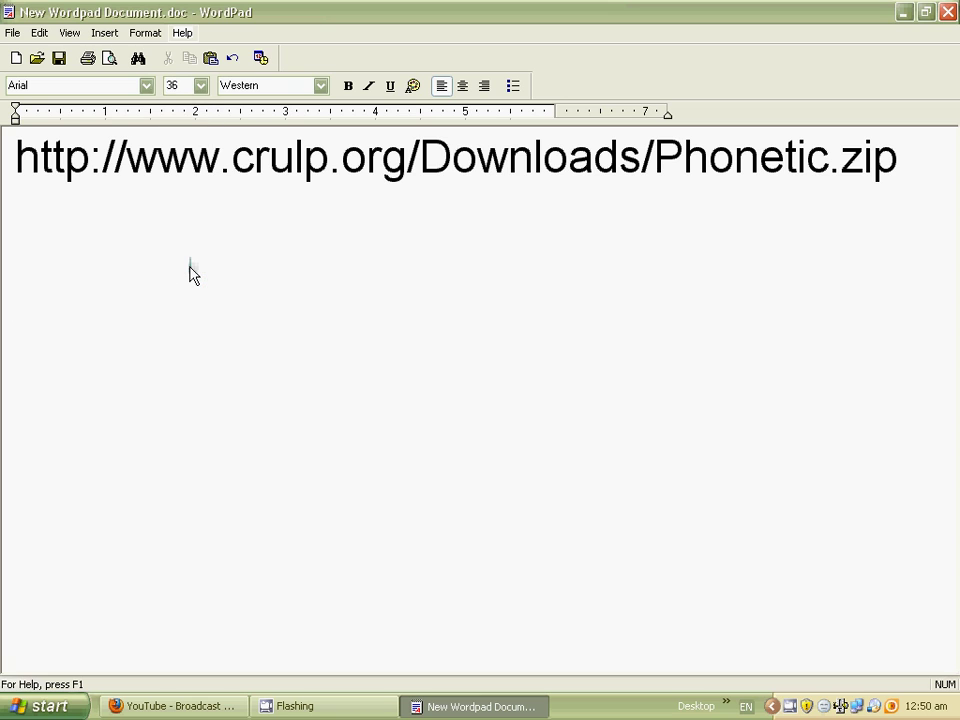
text(My )
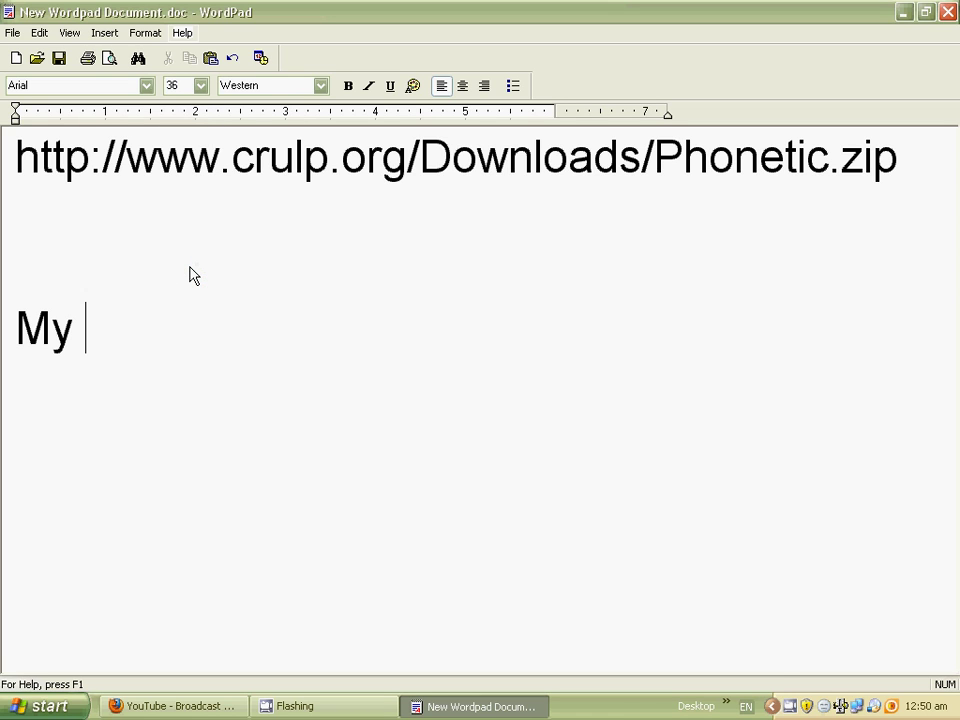
text(name )
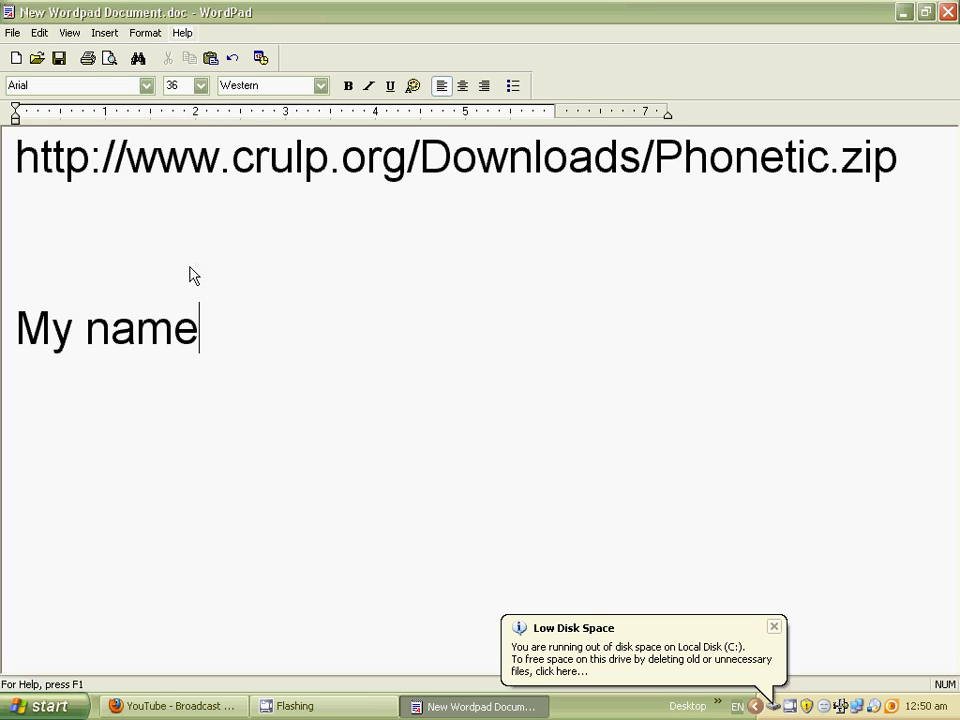
text(is )
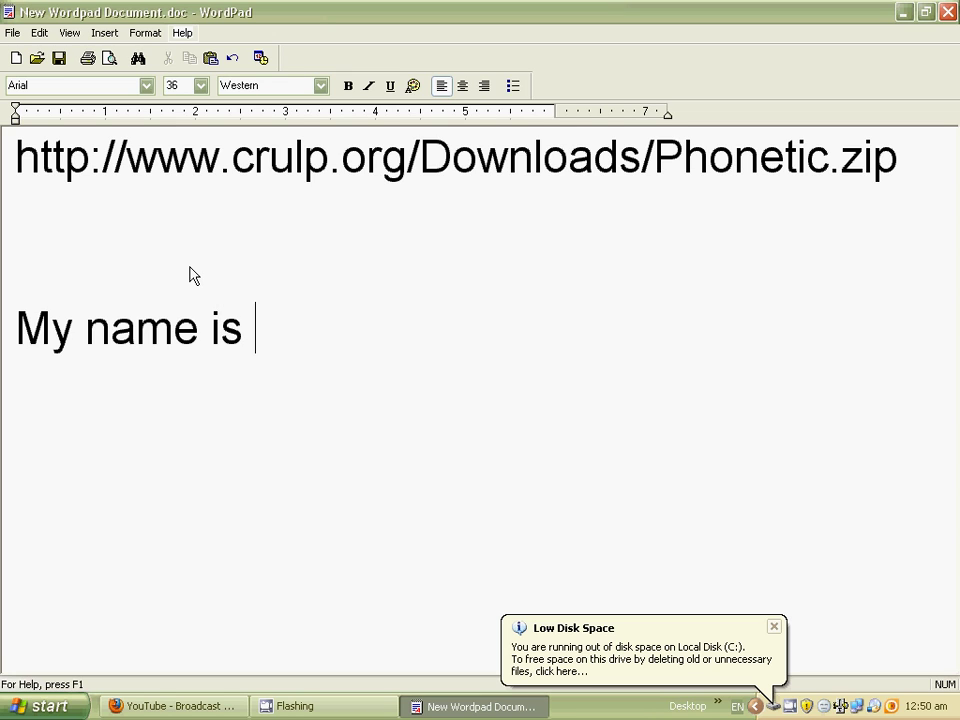
text(irfan)
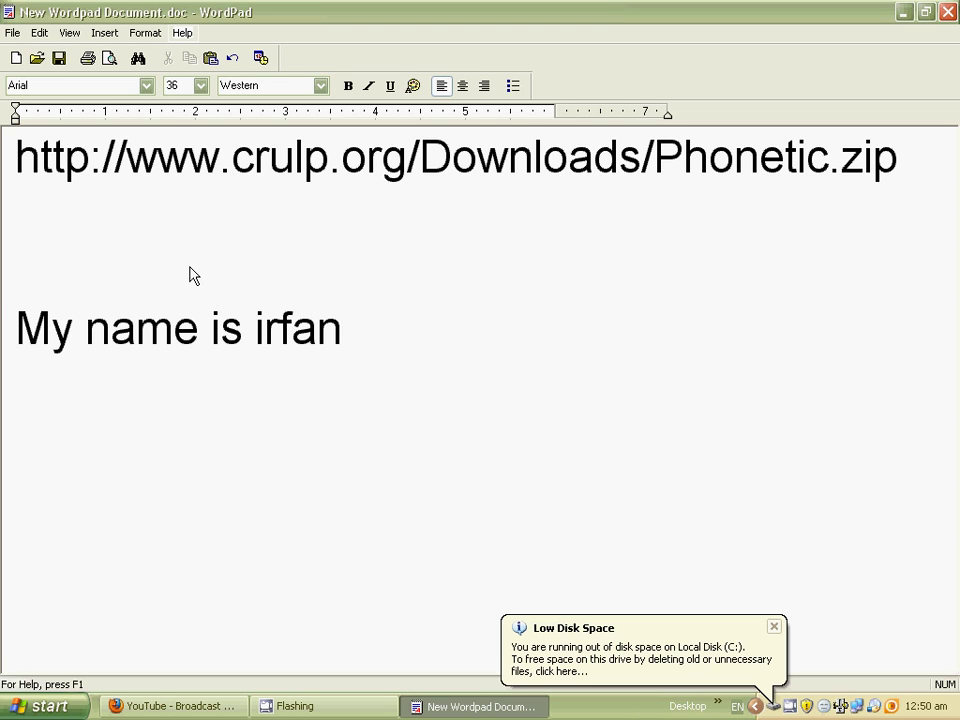
text(.)
Switch the input language to Urdu, write "میرا نام", the person's first name and "ھے۔" after the English sentence, and start a new line
key(alt)
key(alt+shift)
text(میر)
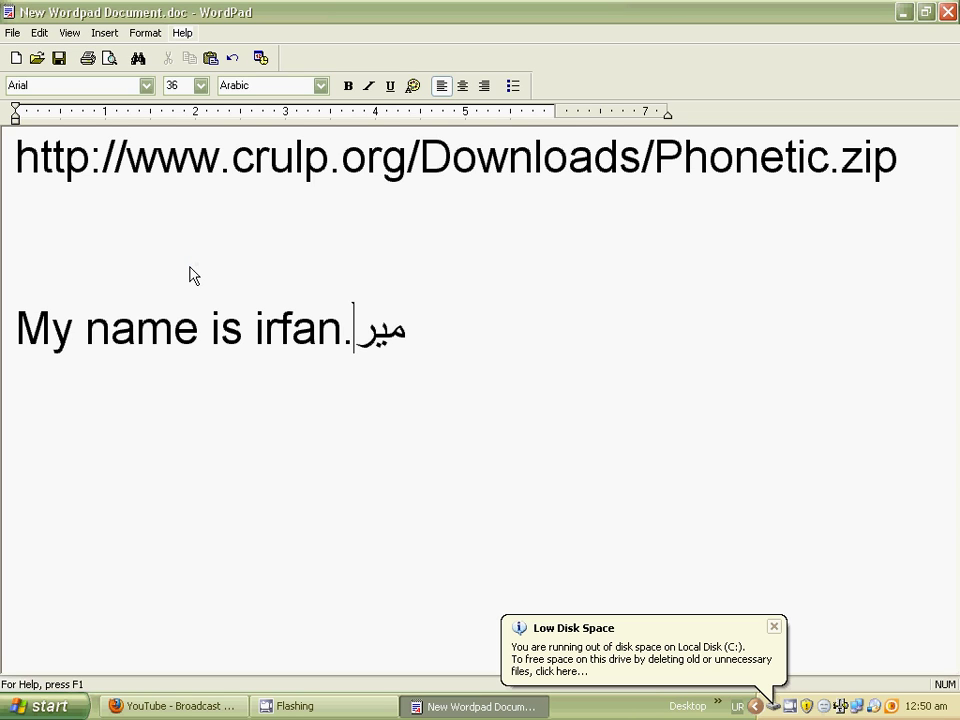
text(ا نا)
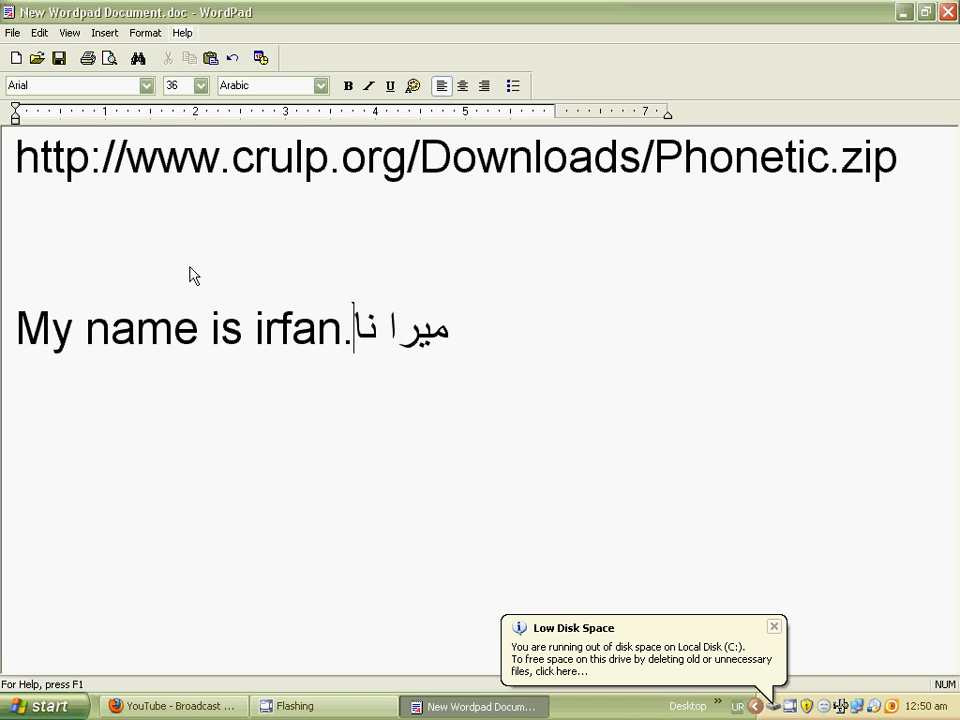
text(م ع)
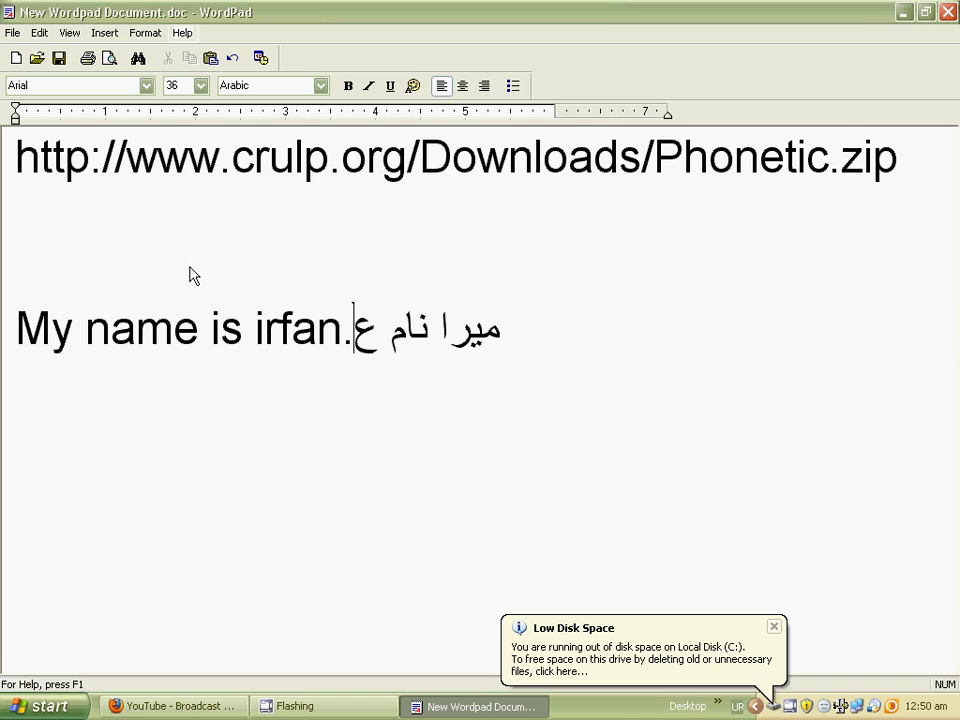
text(رفا)
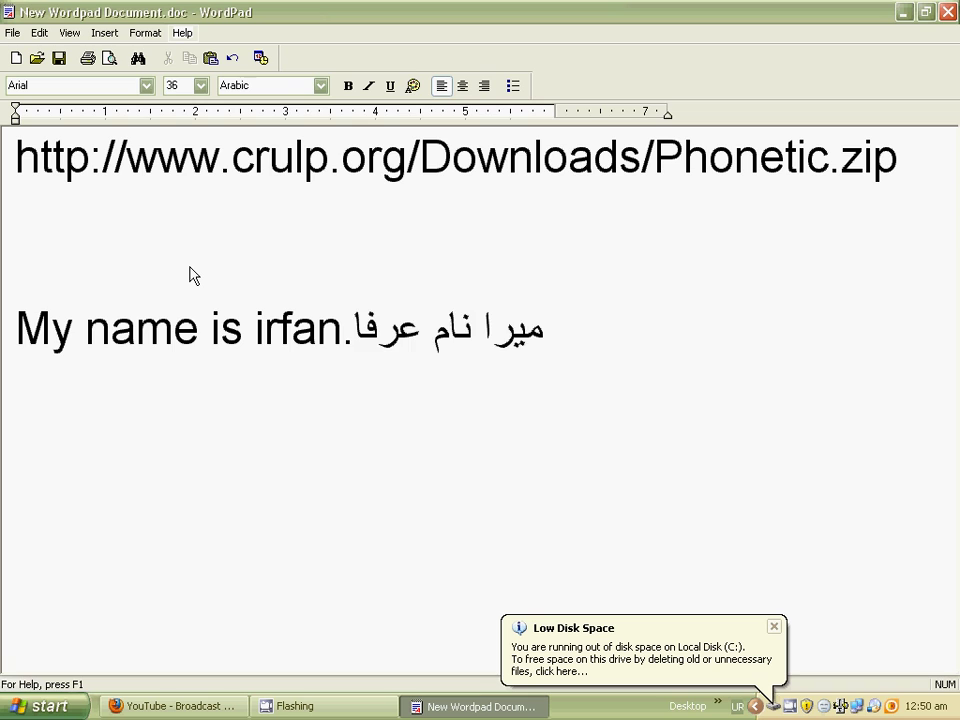
text(ن ھے)
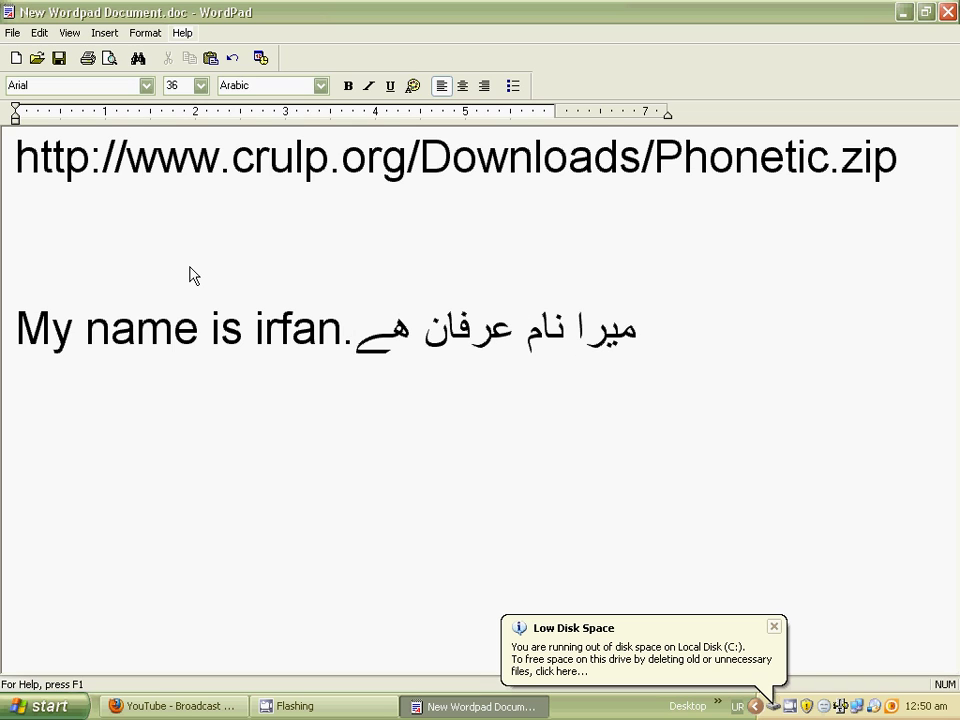
text(۔)
key(Return)
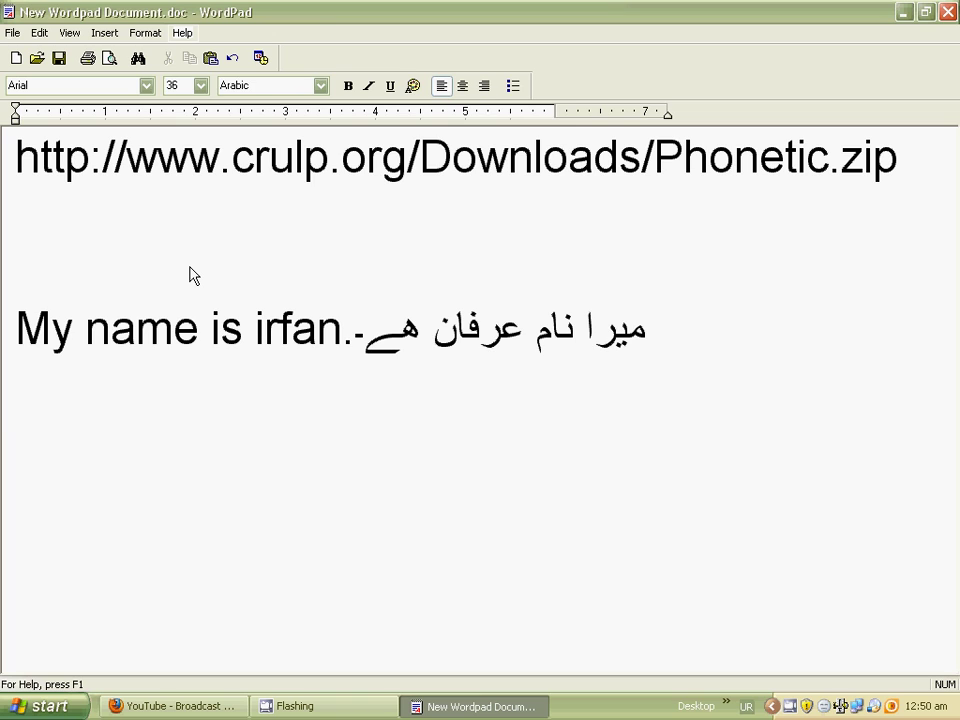
Switch the input language back to English and write "Han jani kesa hay?" below the first sentence
key(alt+shift)
text(H)
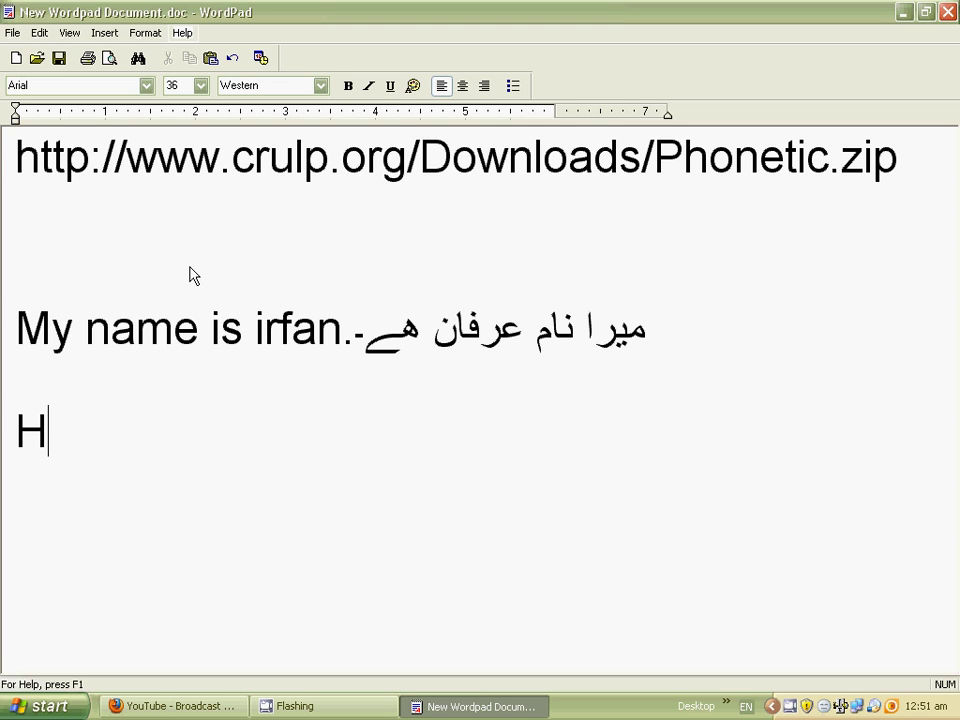
text(an jani k)
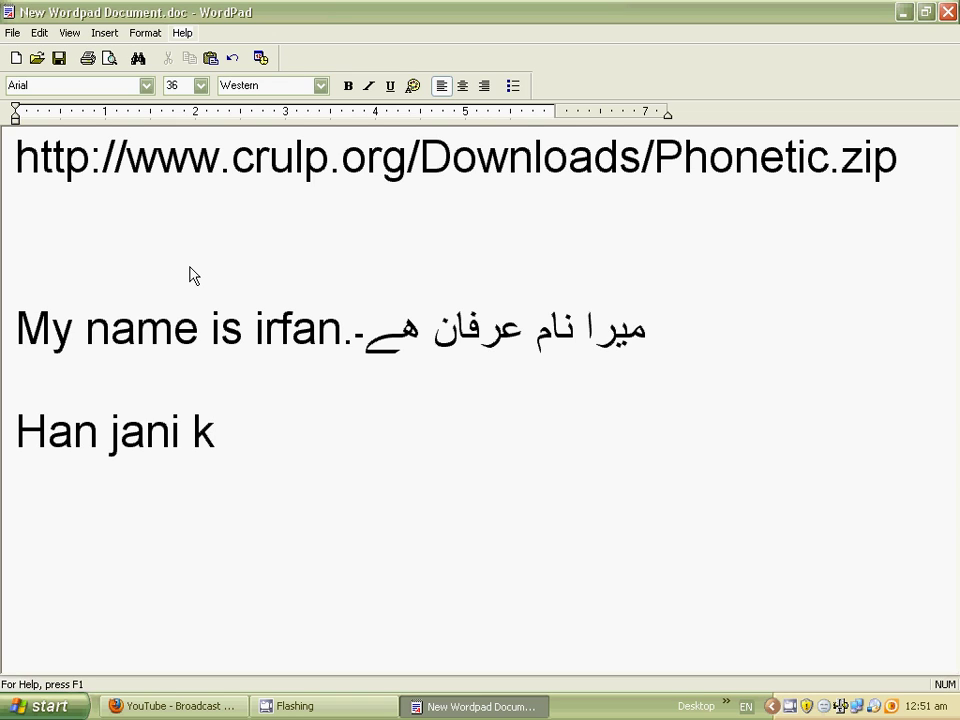
text(esa hay?)
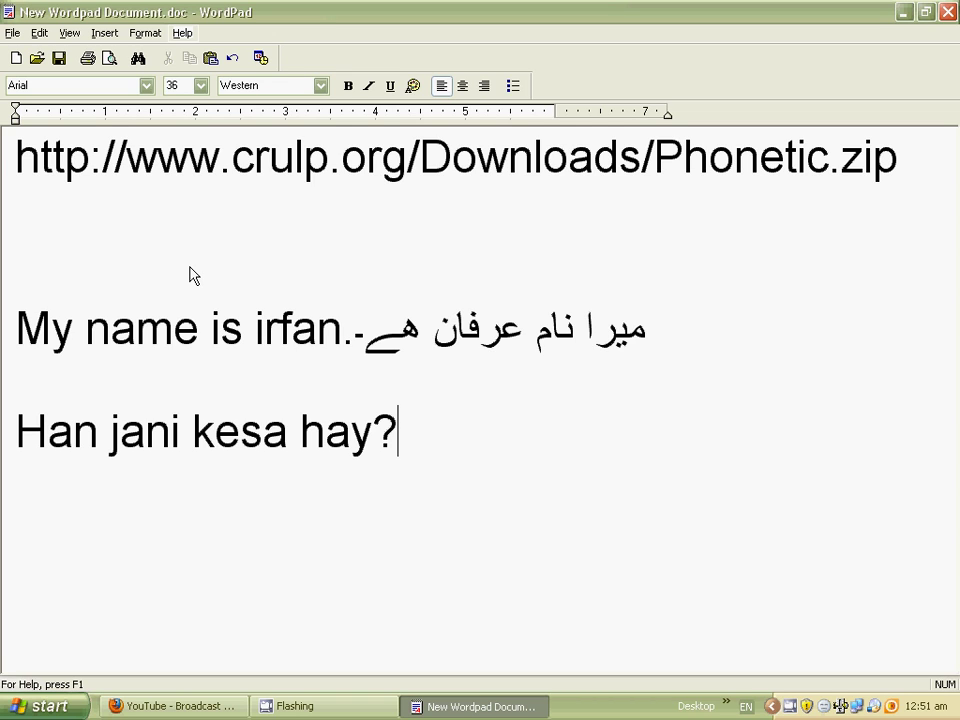
Switch to Urdu input, write "ھان جانی کیسا ھے؟" after the English-letter question, and minimize the document
key(alt+shift)
text(ھ)
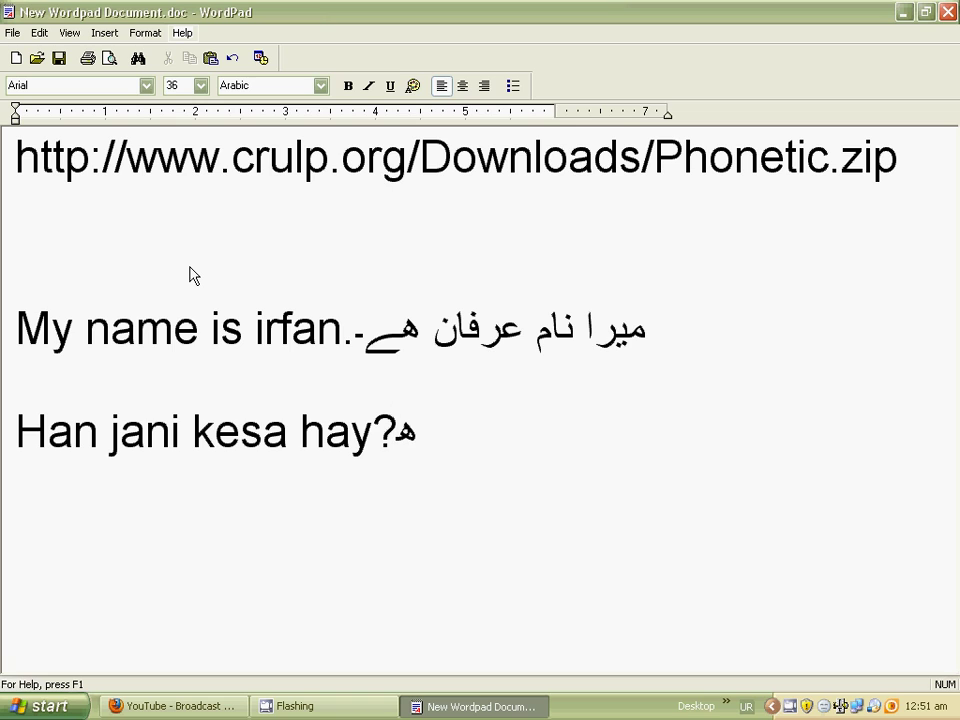
text(ان ج)
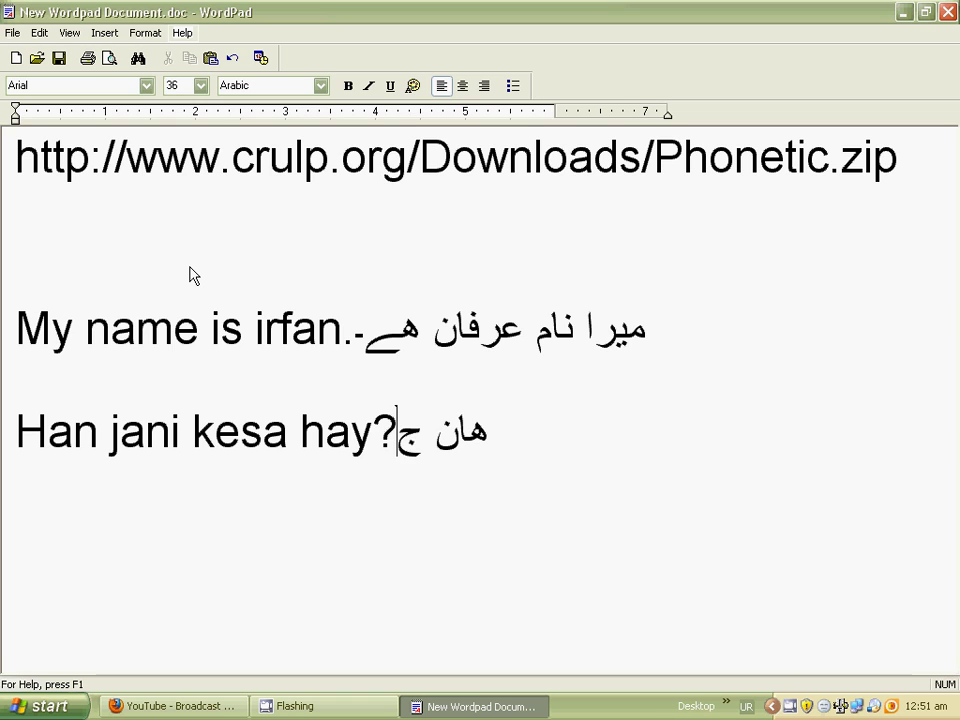
text(انی)
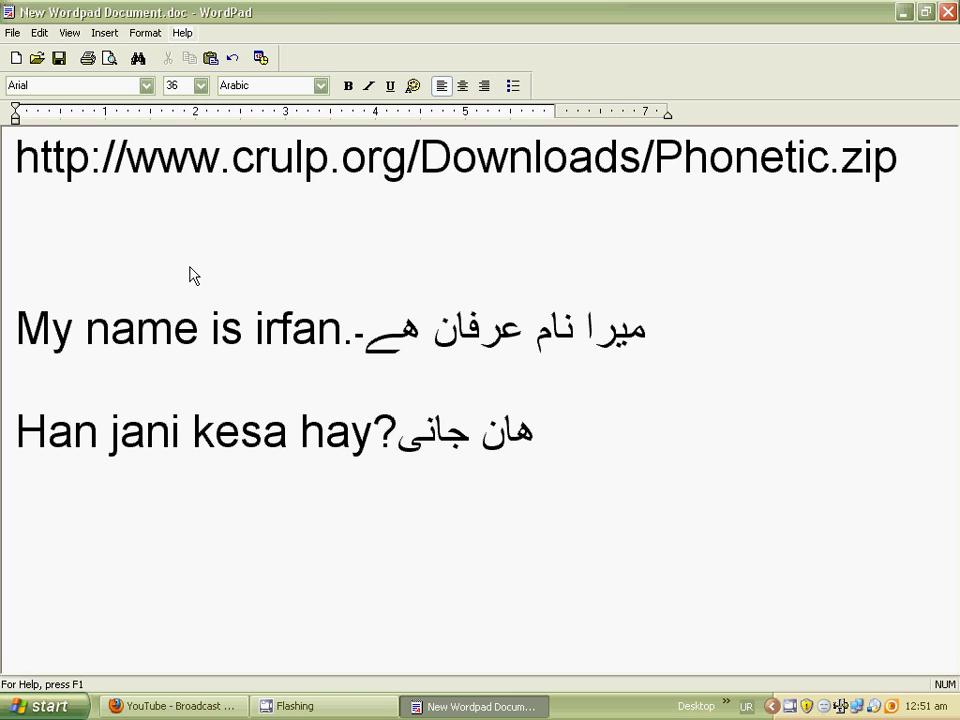
text( کیسا )
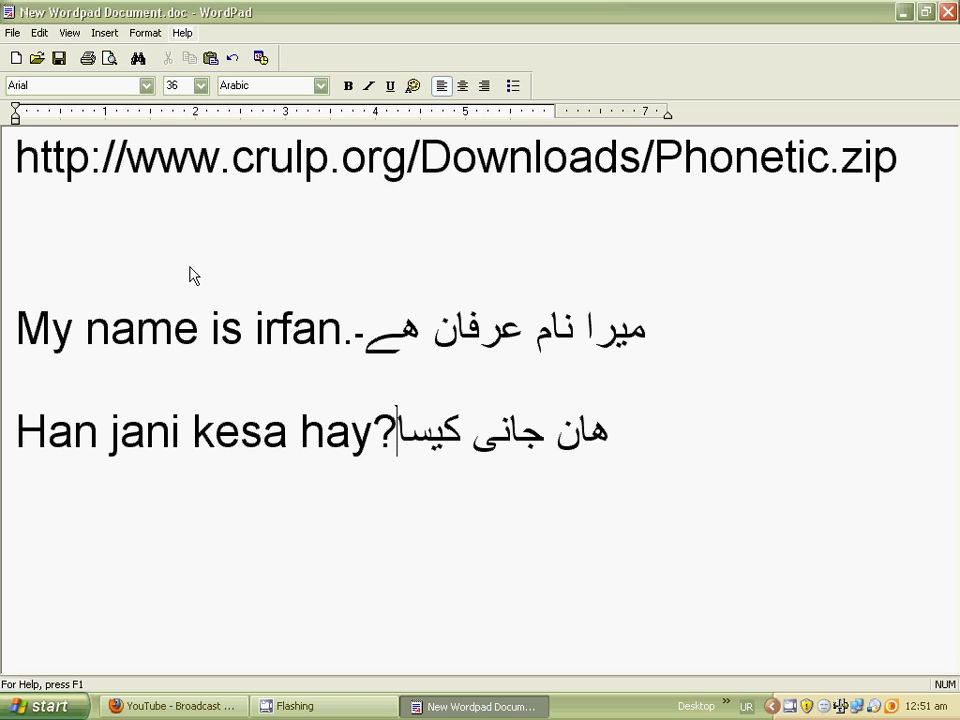
text(ھے؟)
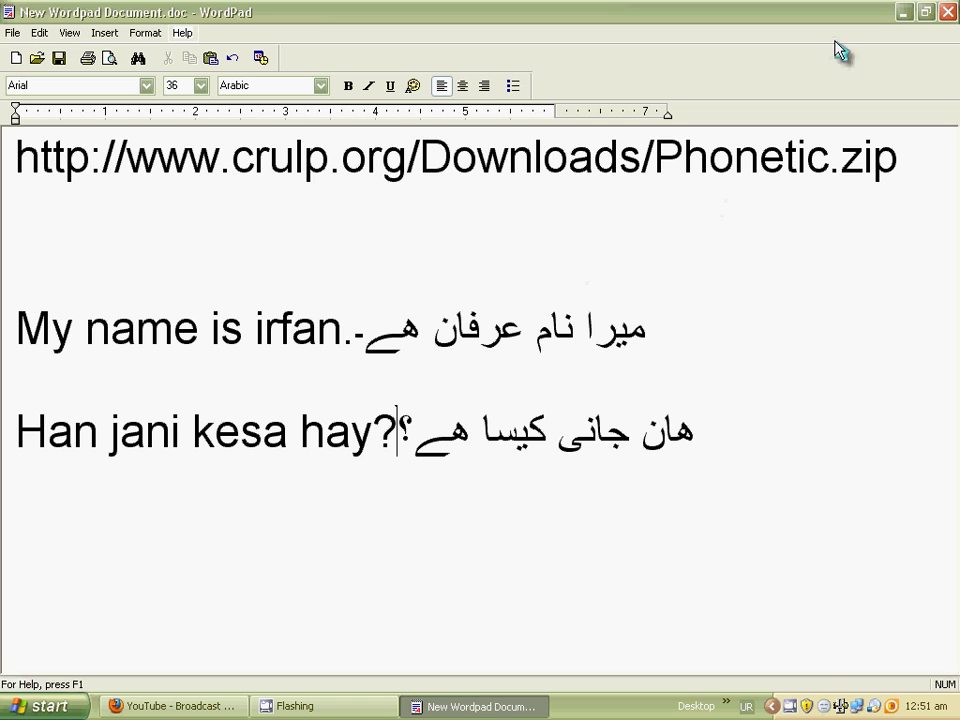
click(906, 14)
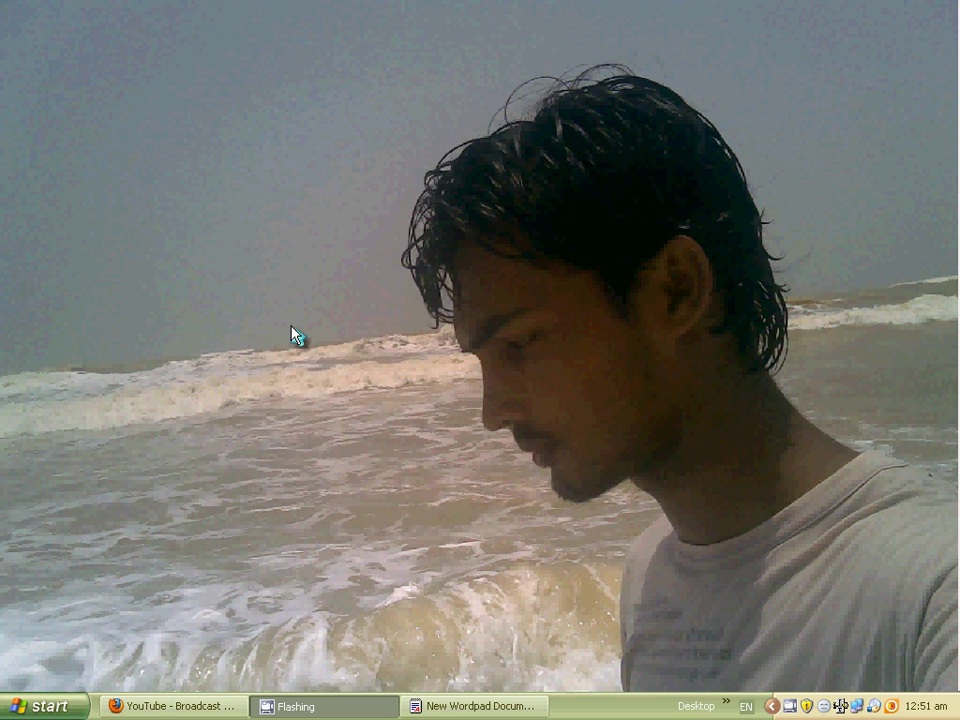
right_click(242, 283)
click(280, 312)
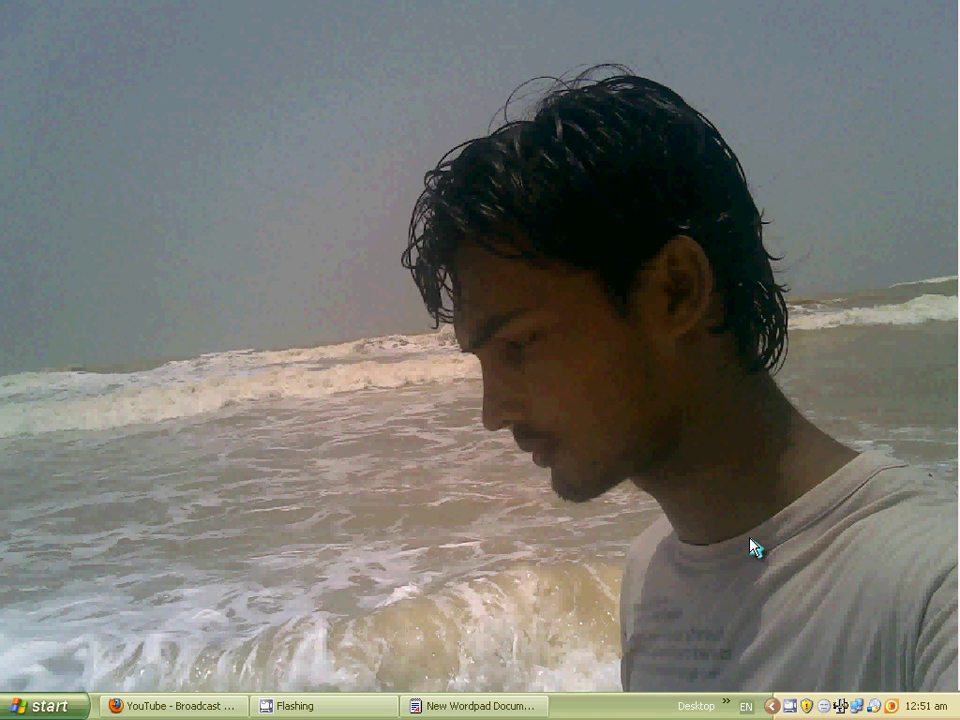
right_click(284, 345)
click(353, 370)
right_click(330, 385)
click(362, 417)
right_click(327, 393)
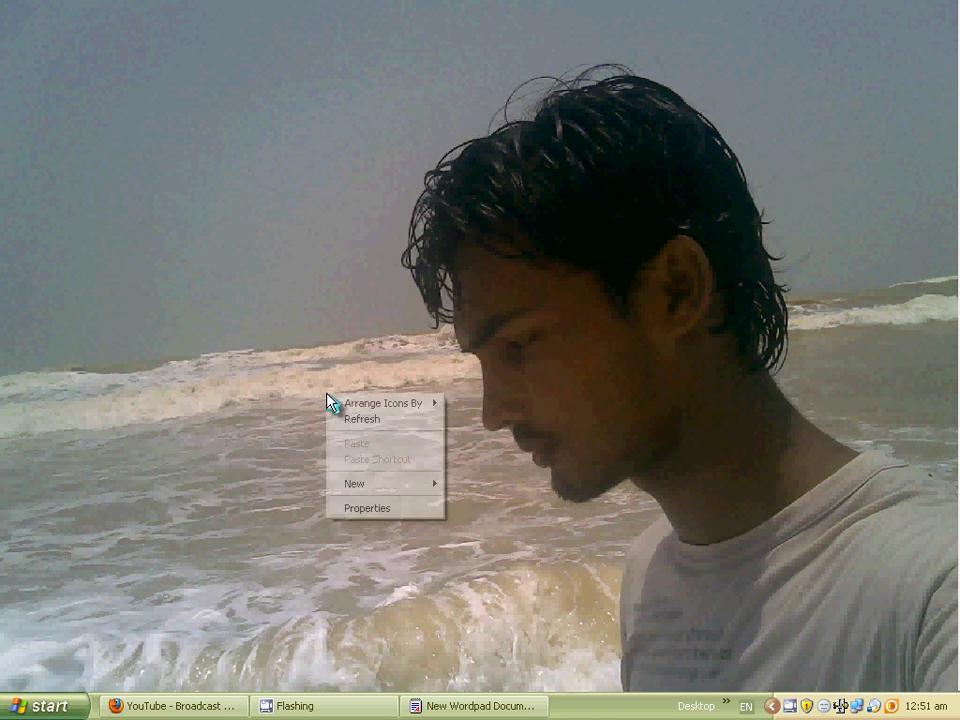
click(376, 418)
right_click(337, 386)
click(396, 411)
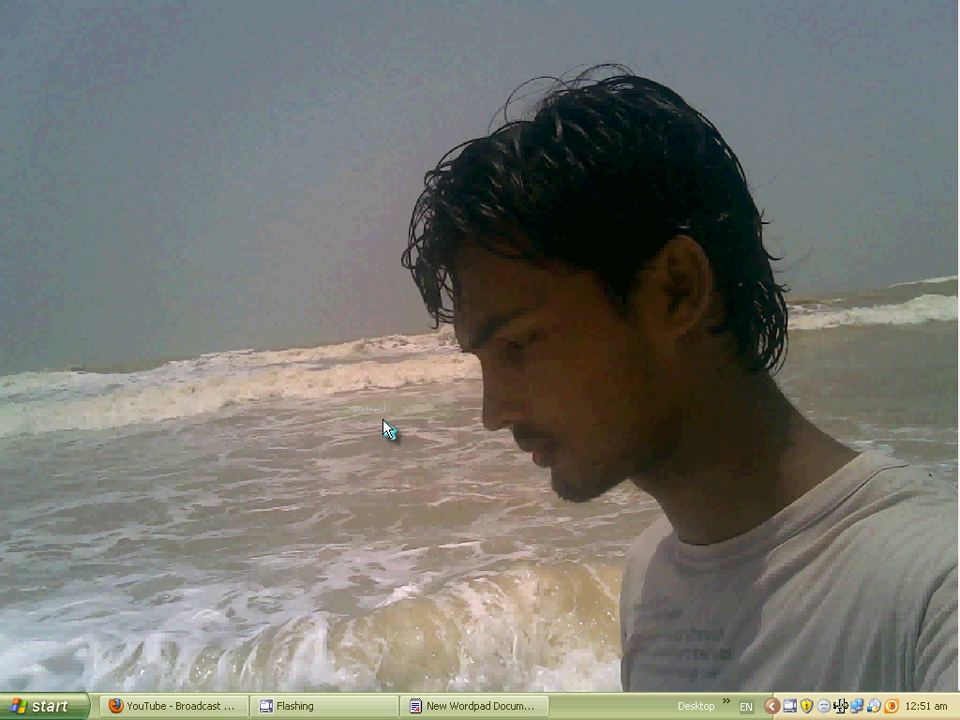
right_click(317, 364)
click(364, 396)
right_click(317, 413)
click(366, 436)
right_click(305, 384)
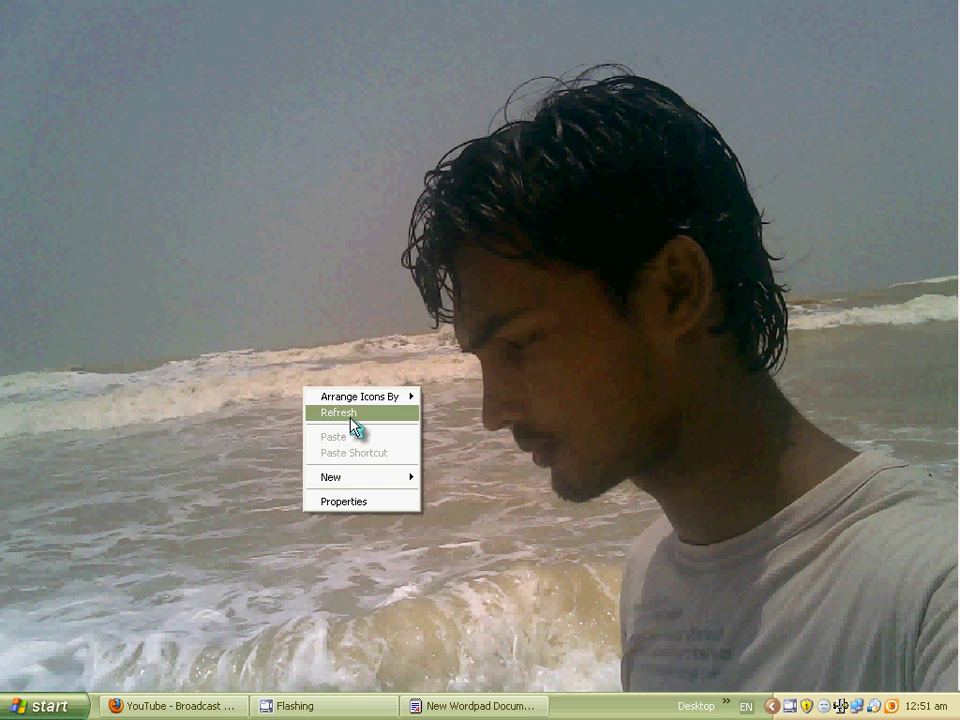
click(354, 424)
right_click(309, 380)
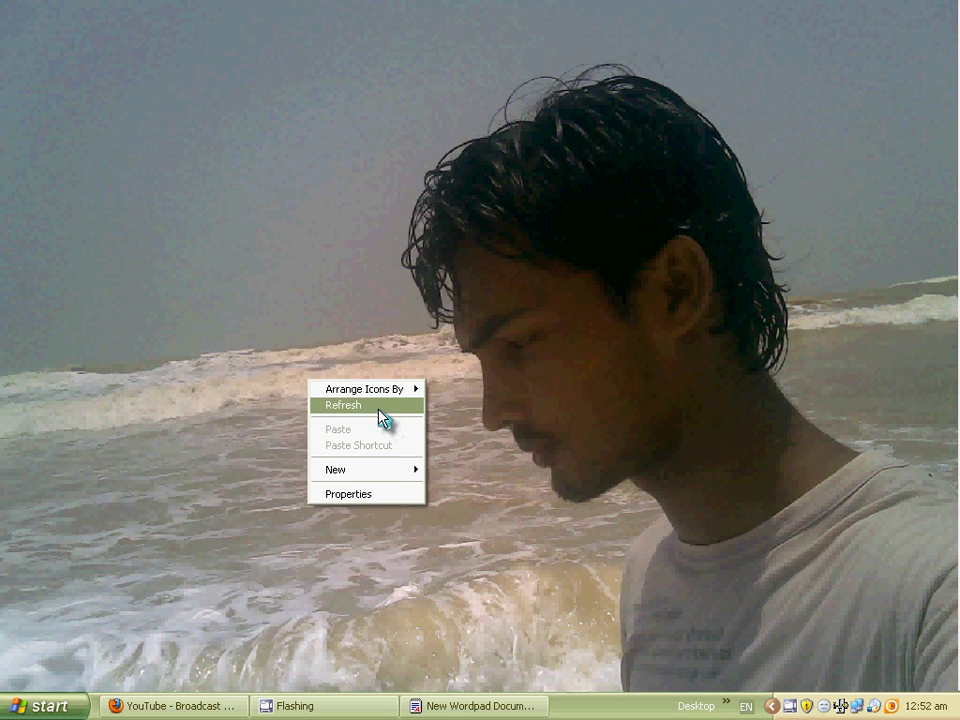
click(348, 413)
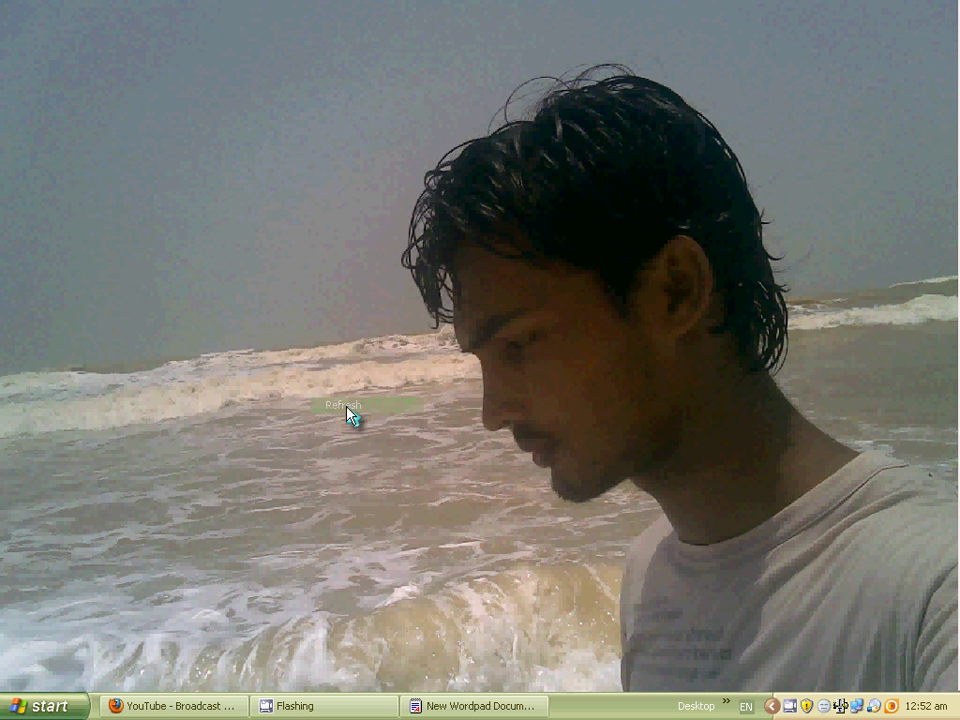